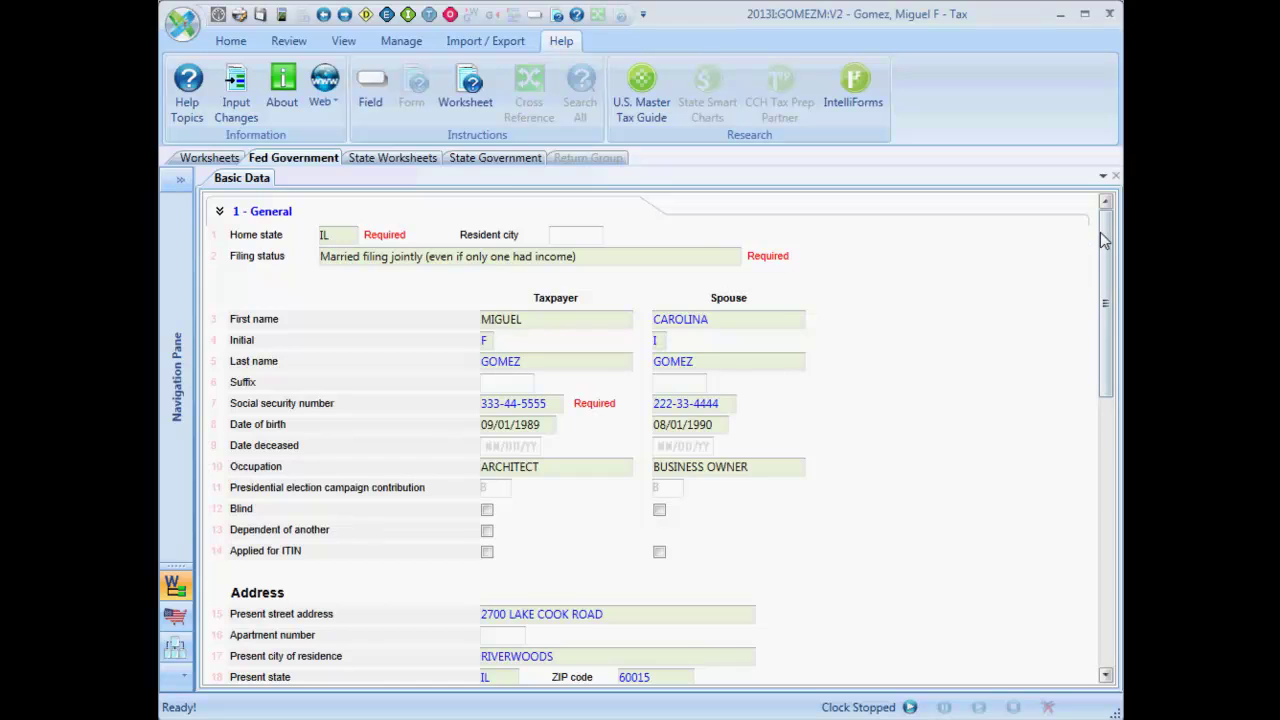
# Step: Check Same-sex marriage on Basic Data line 38 and view that field's help
pyautogui.moveTo(1106, 242); pyautogui.dragTo(1066, 488)
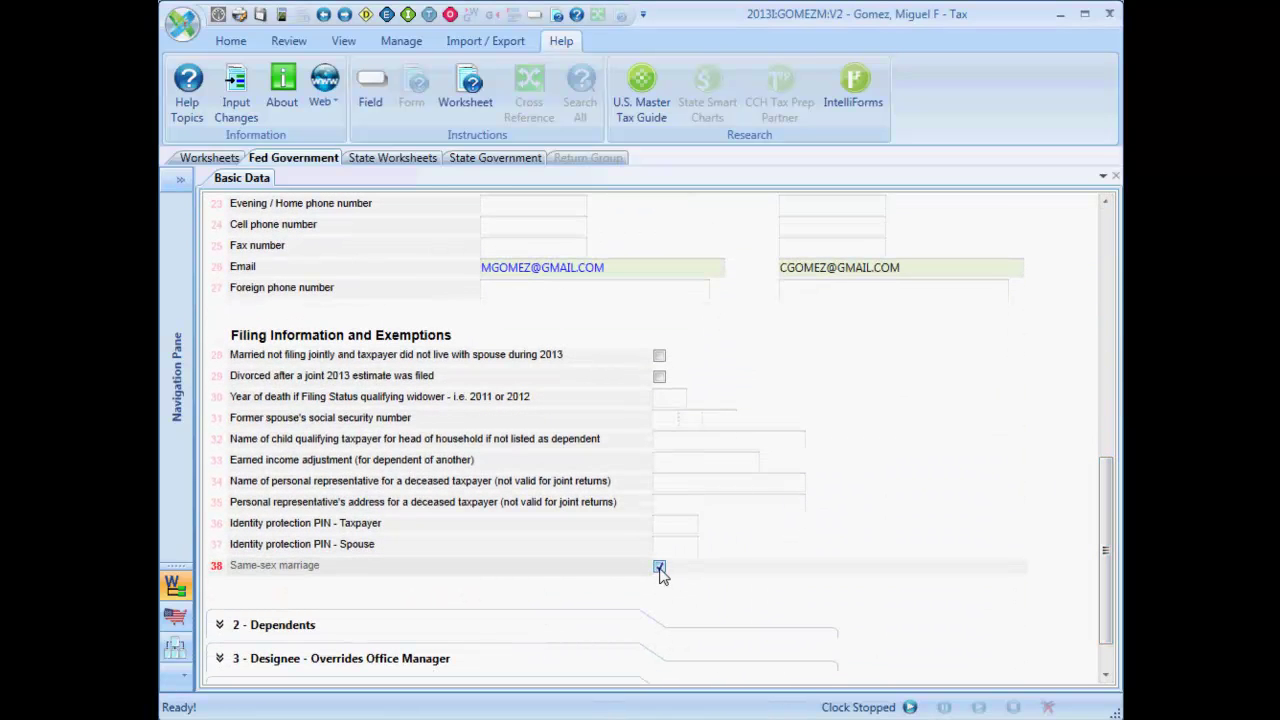
pyautogui.click(659, 566)
pyautogui.click(370, 100)
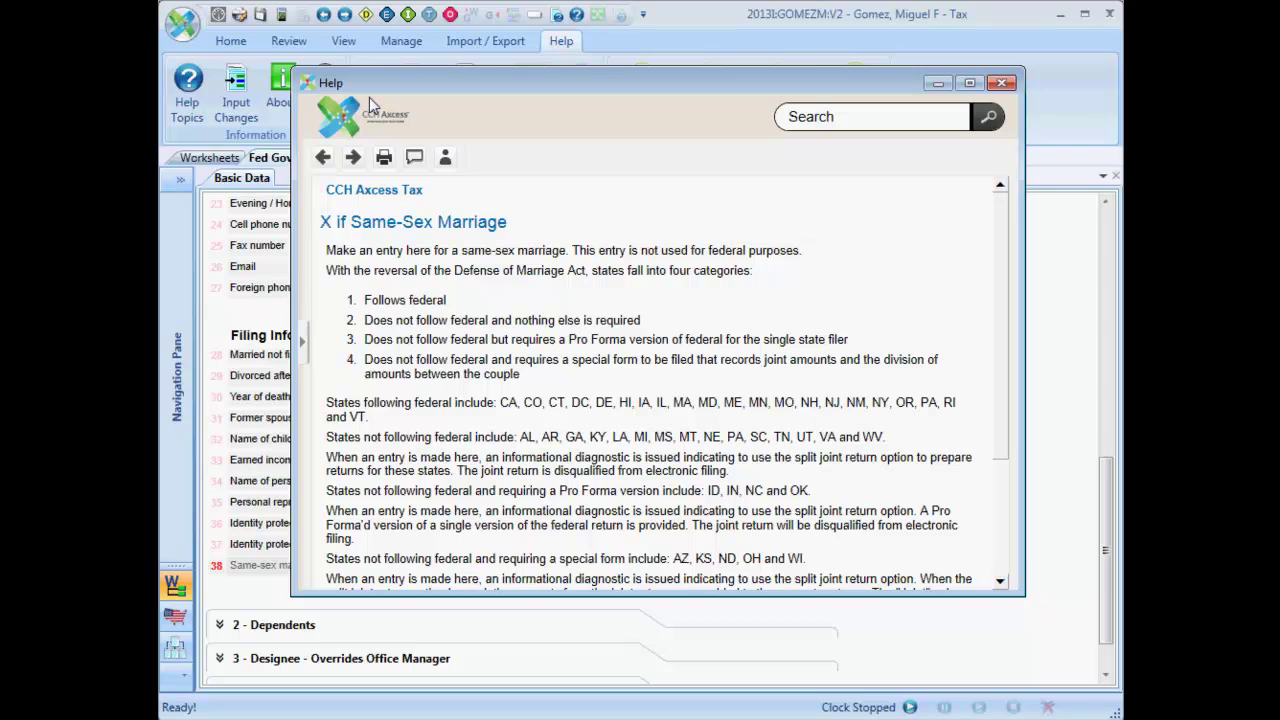
pyautogui.click(1003, 83)
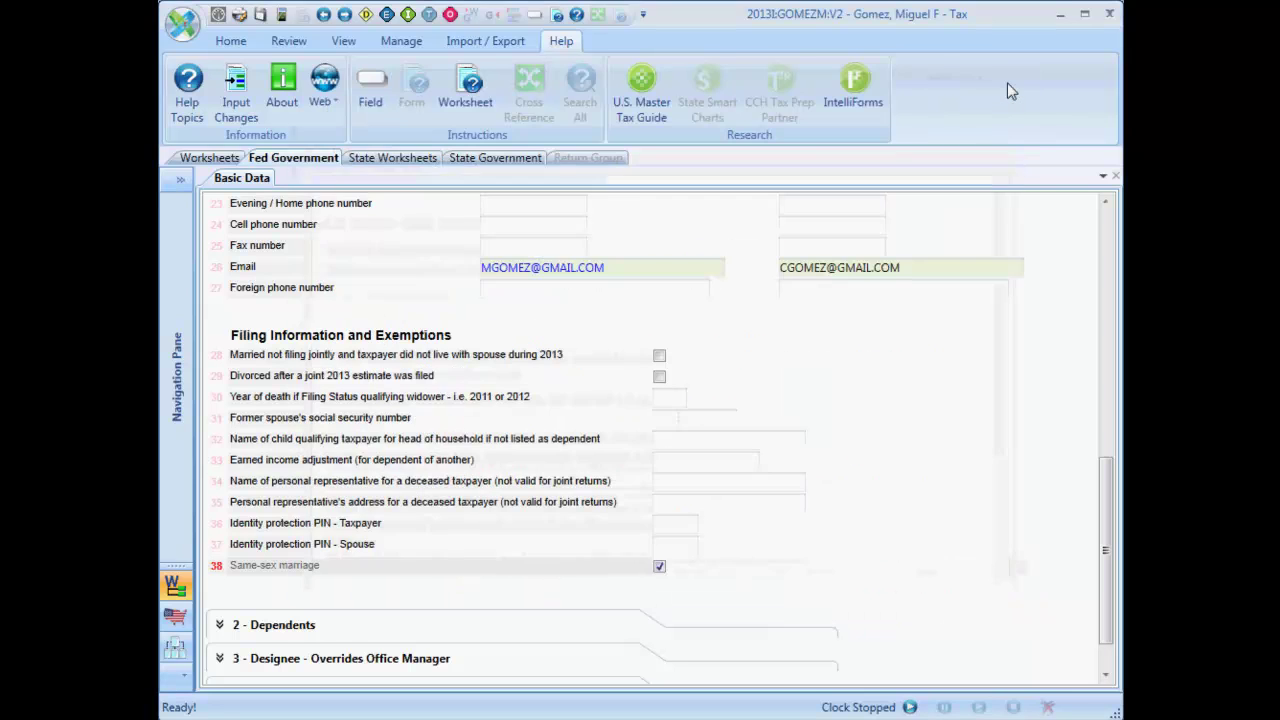
# Step: Browse the worksheet help's Basic Data and General Instructions topics, then close Help
pyautogui.click(482, 92)
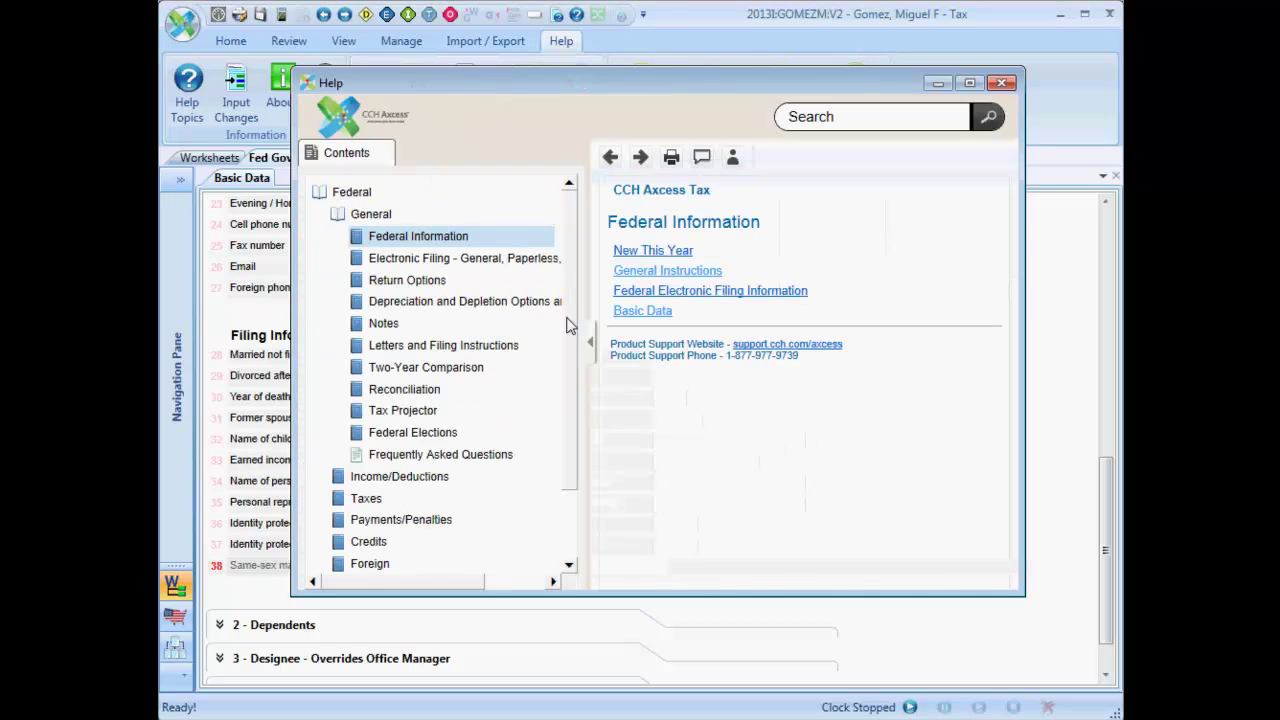
pyautogui.click(589, 345)
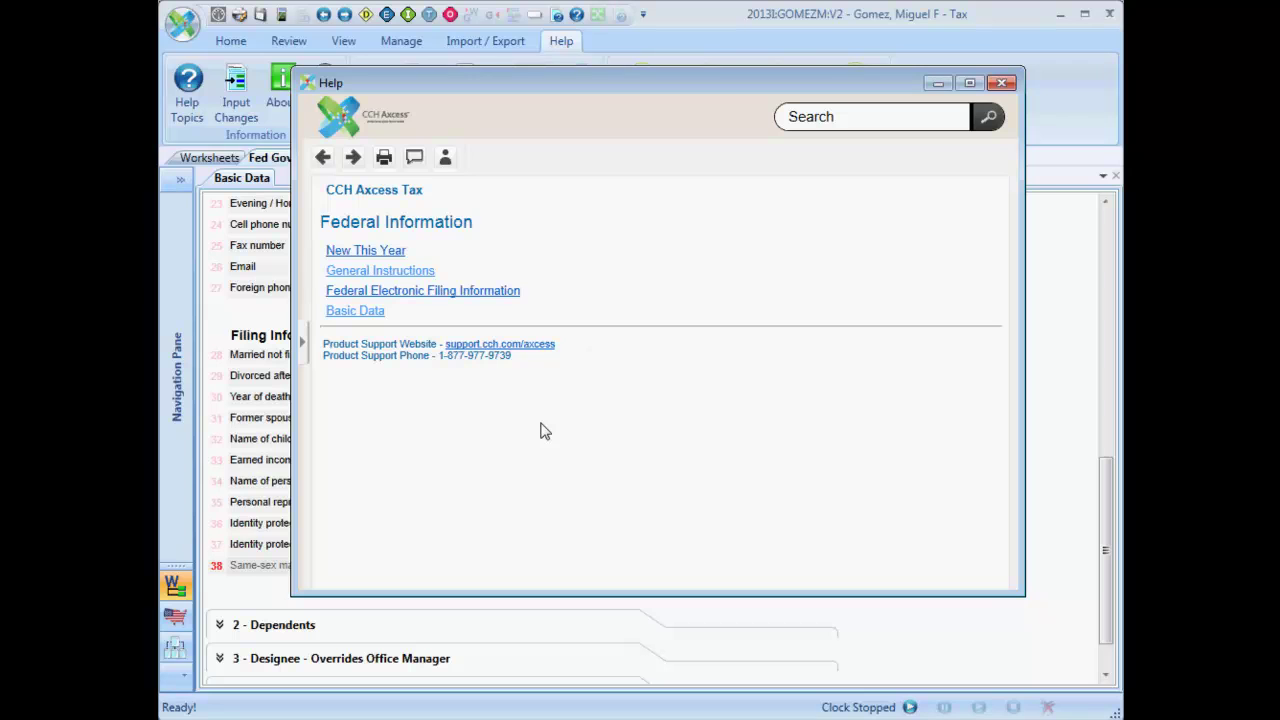
pyautogui.click(374, 312)
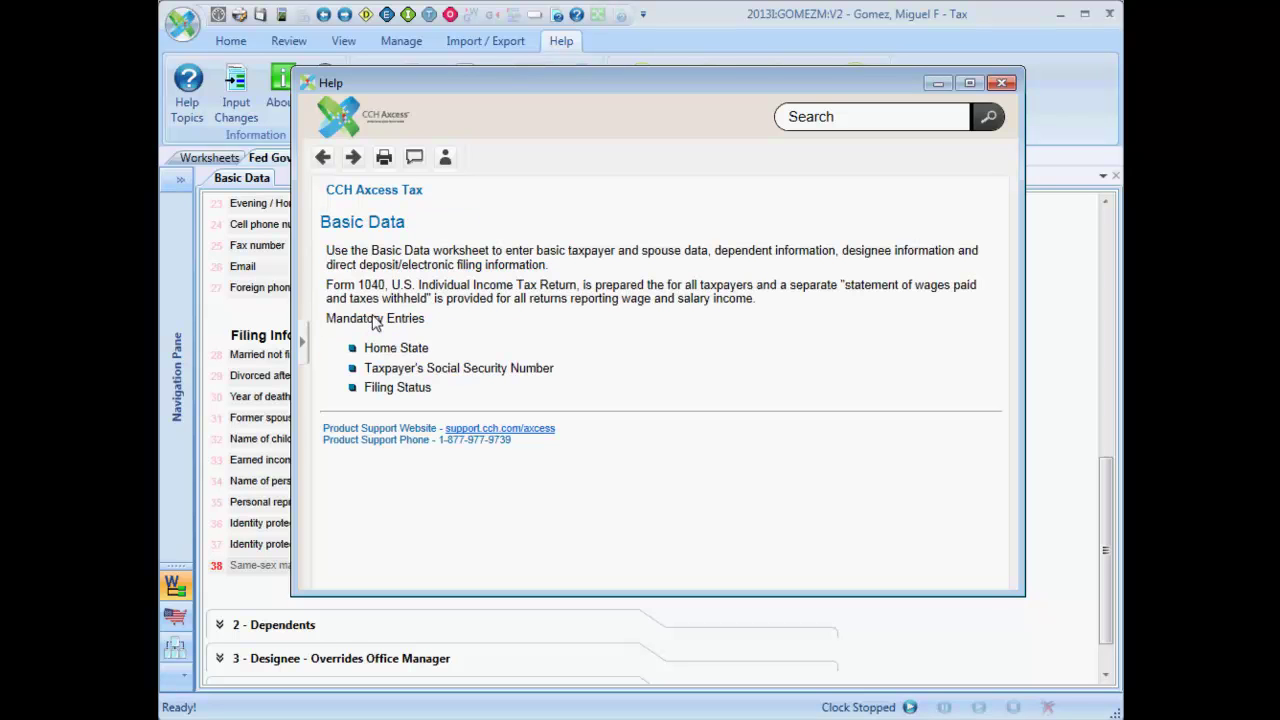
pyautogui.click(324, 162)
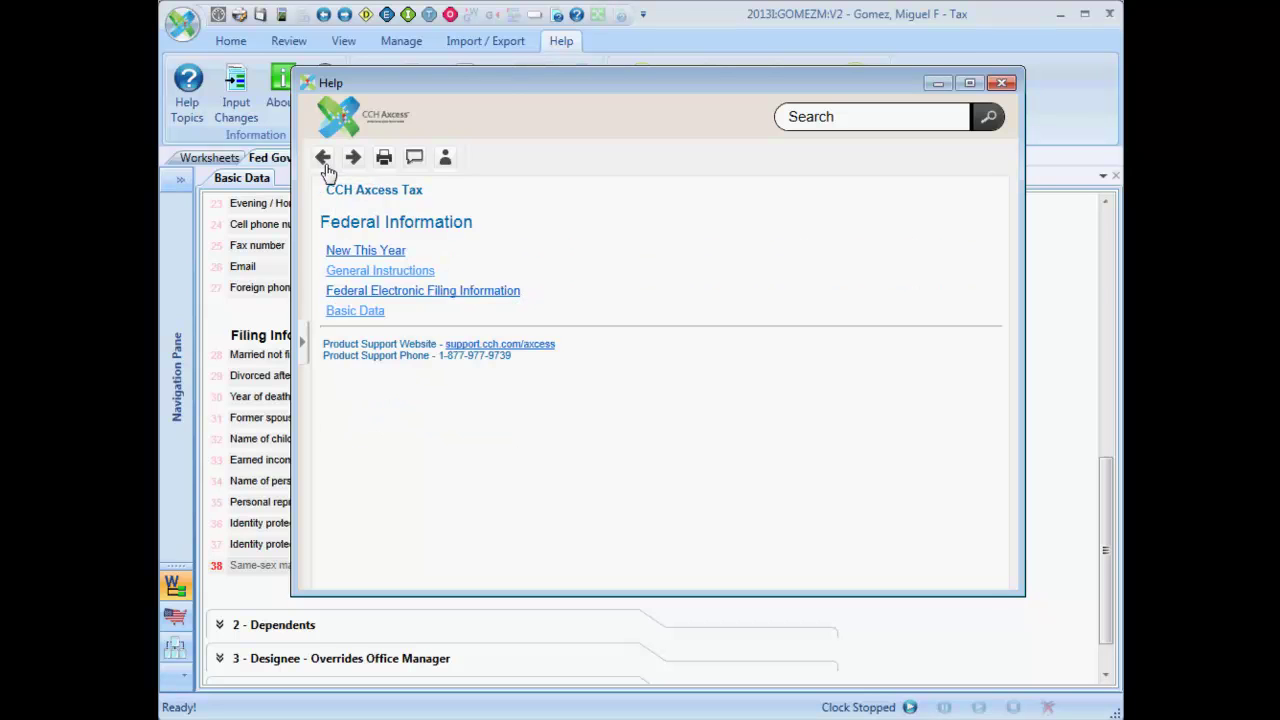
pyautogui.click(409, 272)
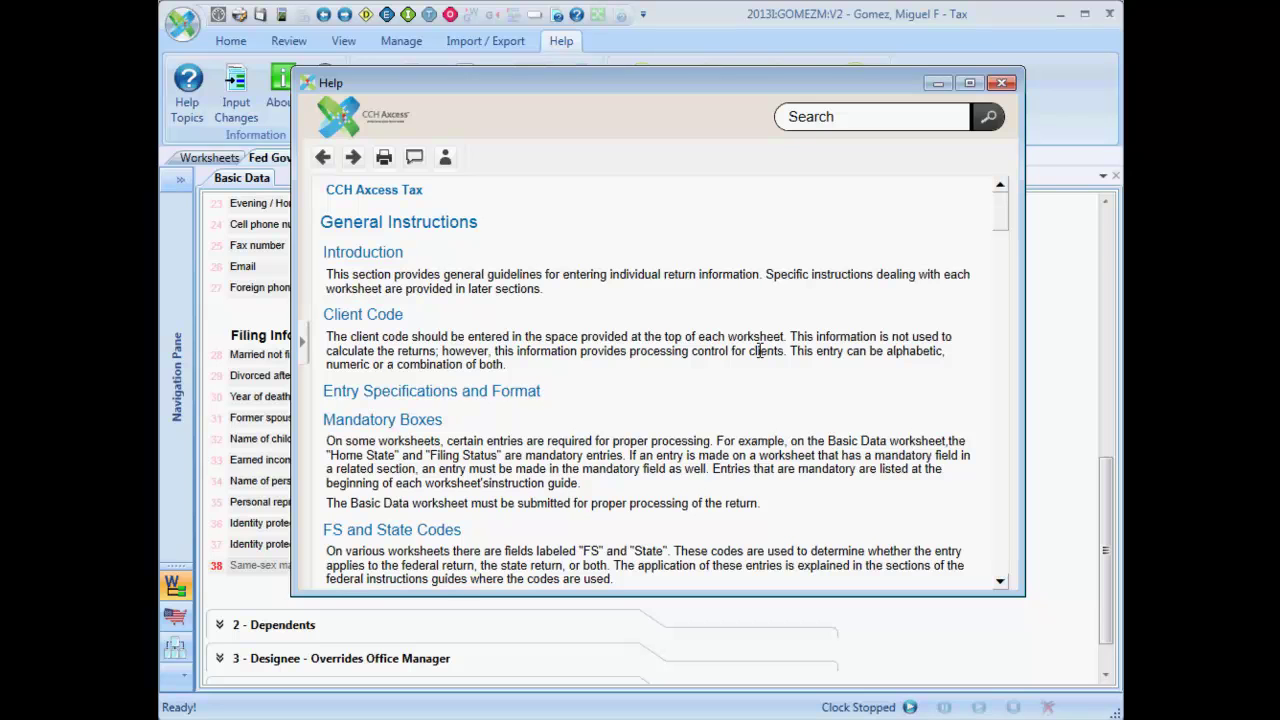
pyautogui.click(1002, 83)
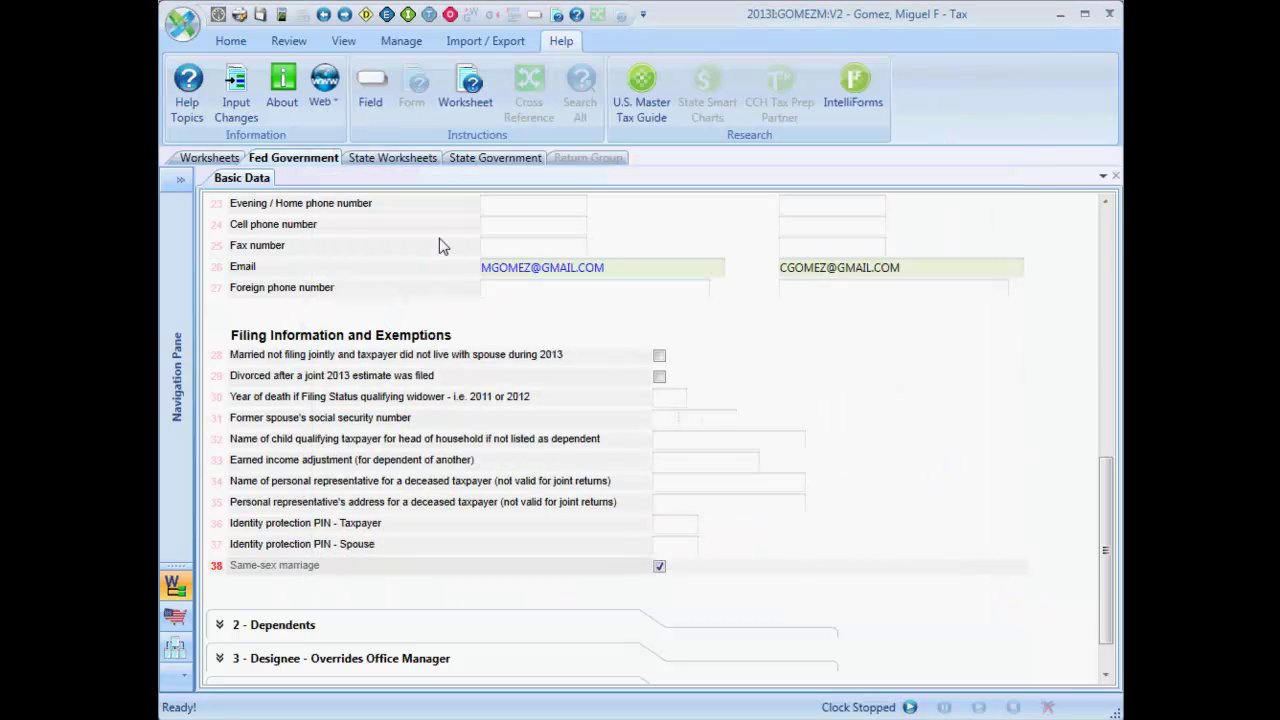
pyautogui.click(188, 82)
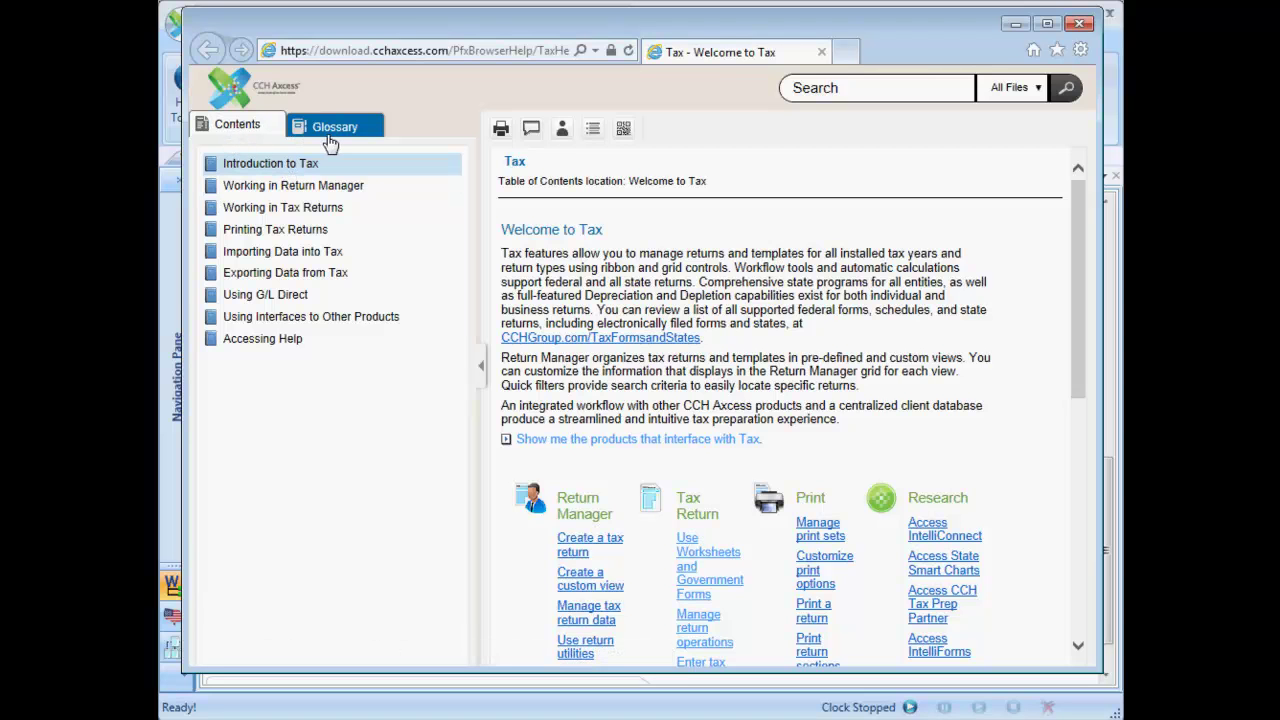
pyautogui.click(286, 210)
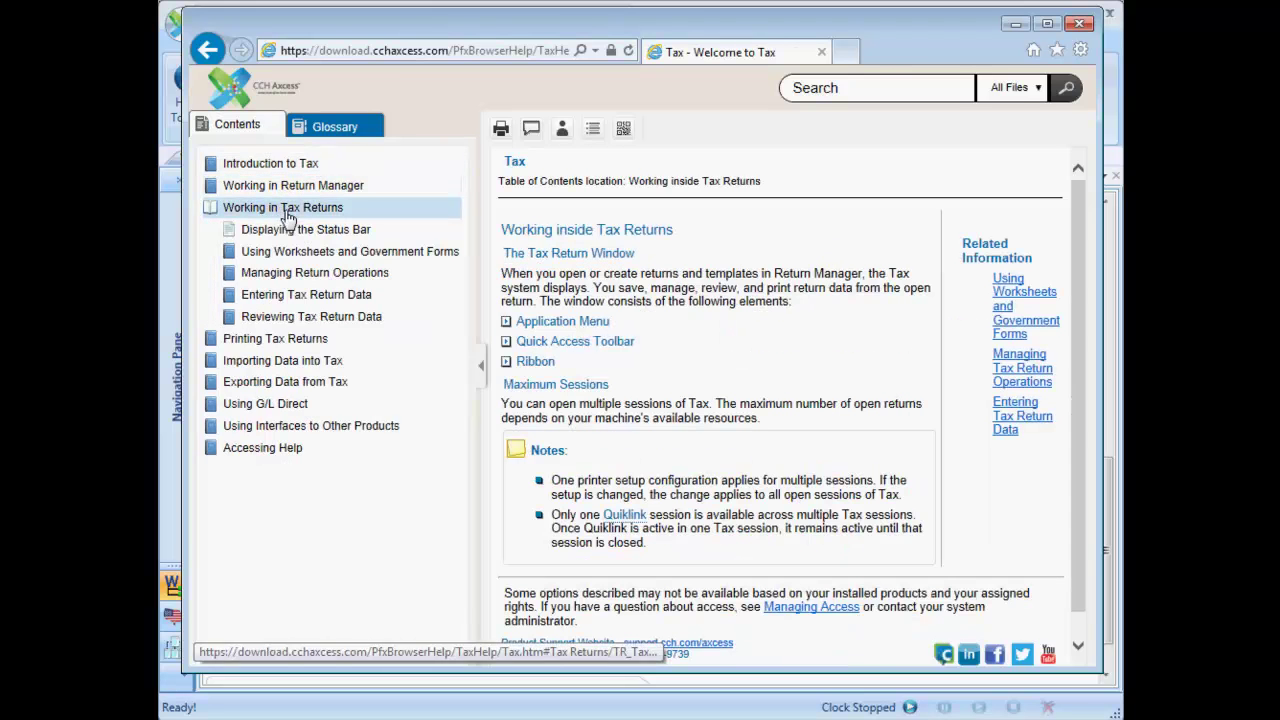
pyautogui.click(284, 297)
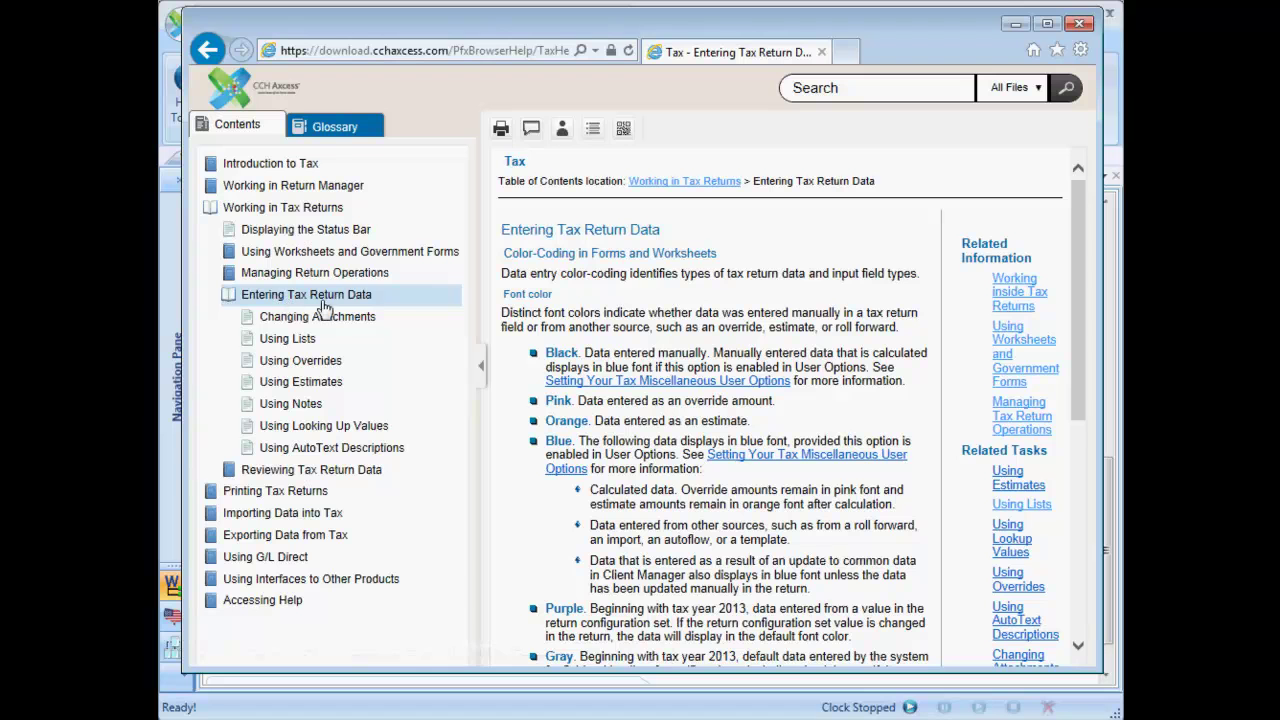
pyautogui.click(373, 135)
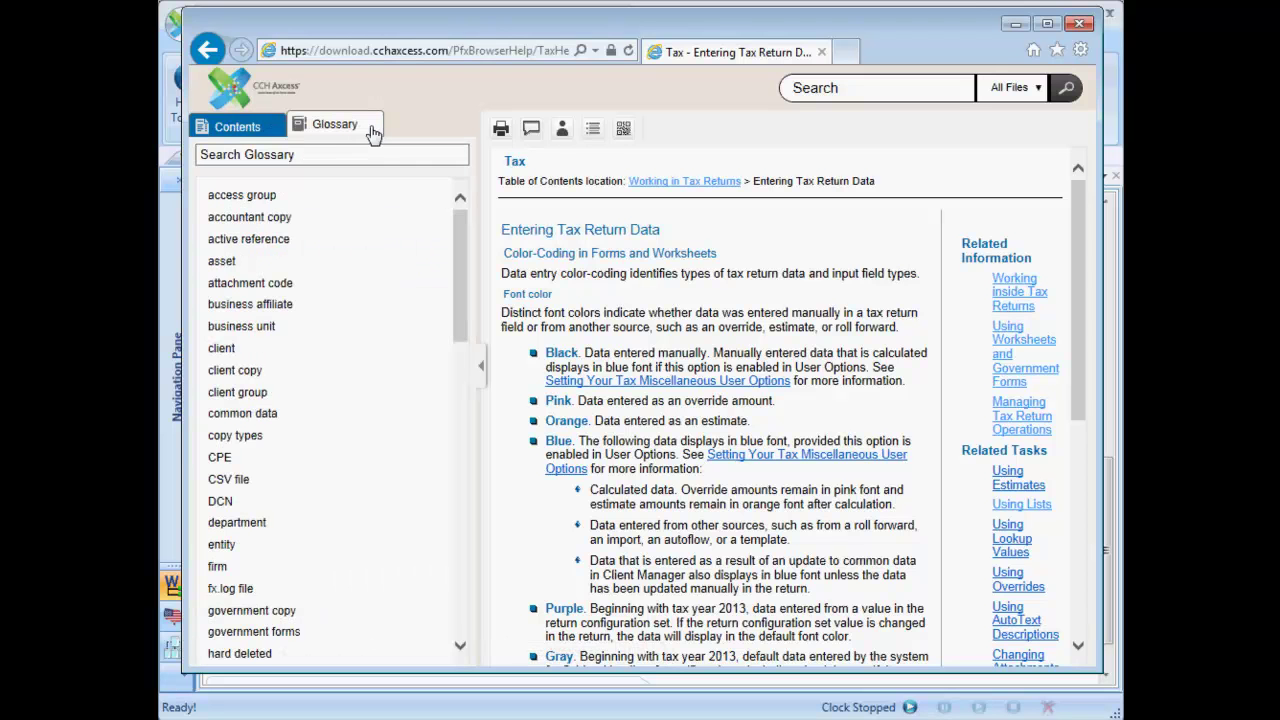
pyautogui.click(251, 217)
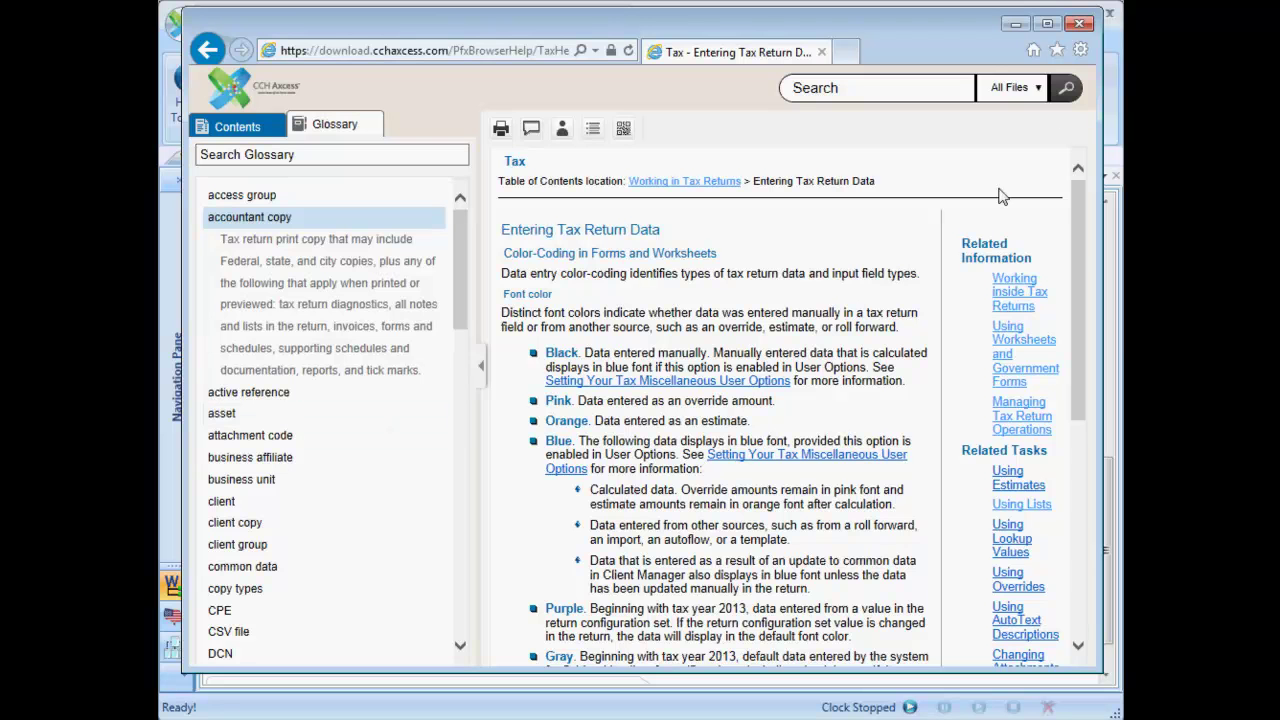
pyautogui.click(1079, 23)
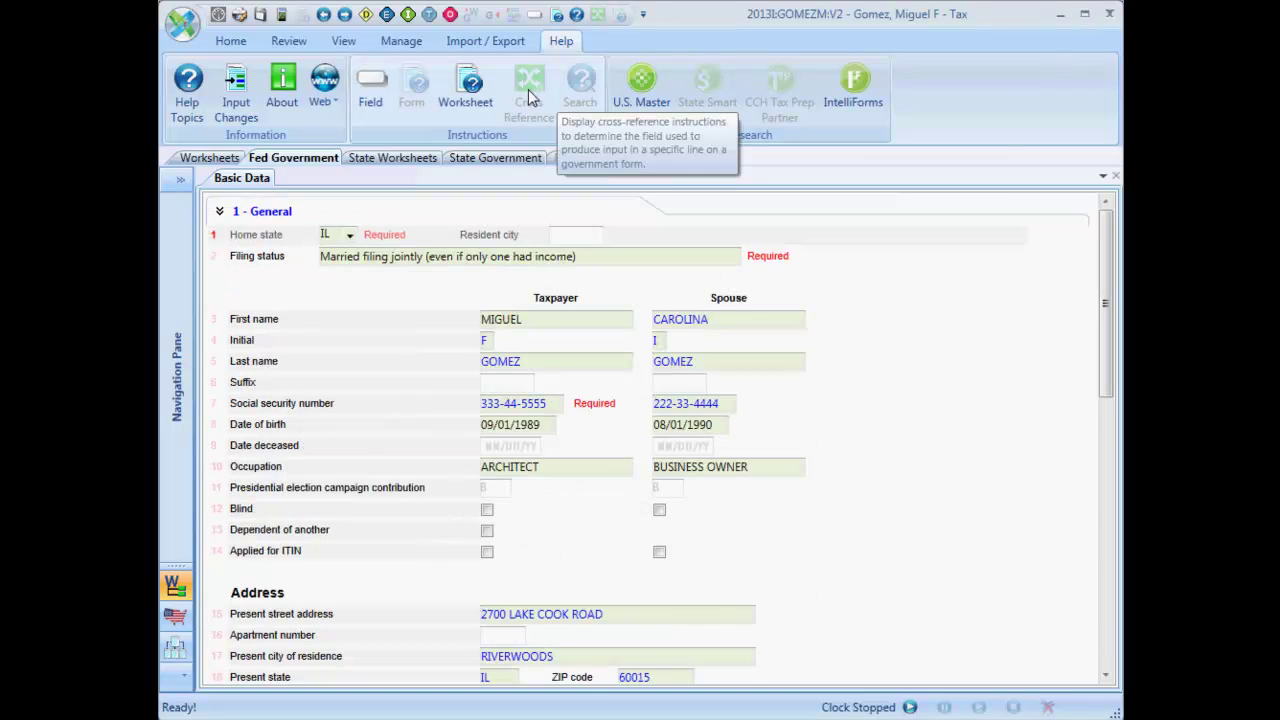
# Step: Return to the Schedule C form and open its Cross Reference help topic
pyautogui.click(323, 14)
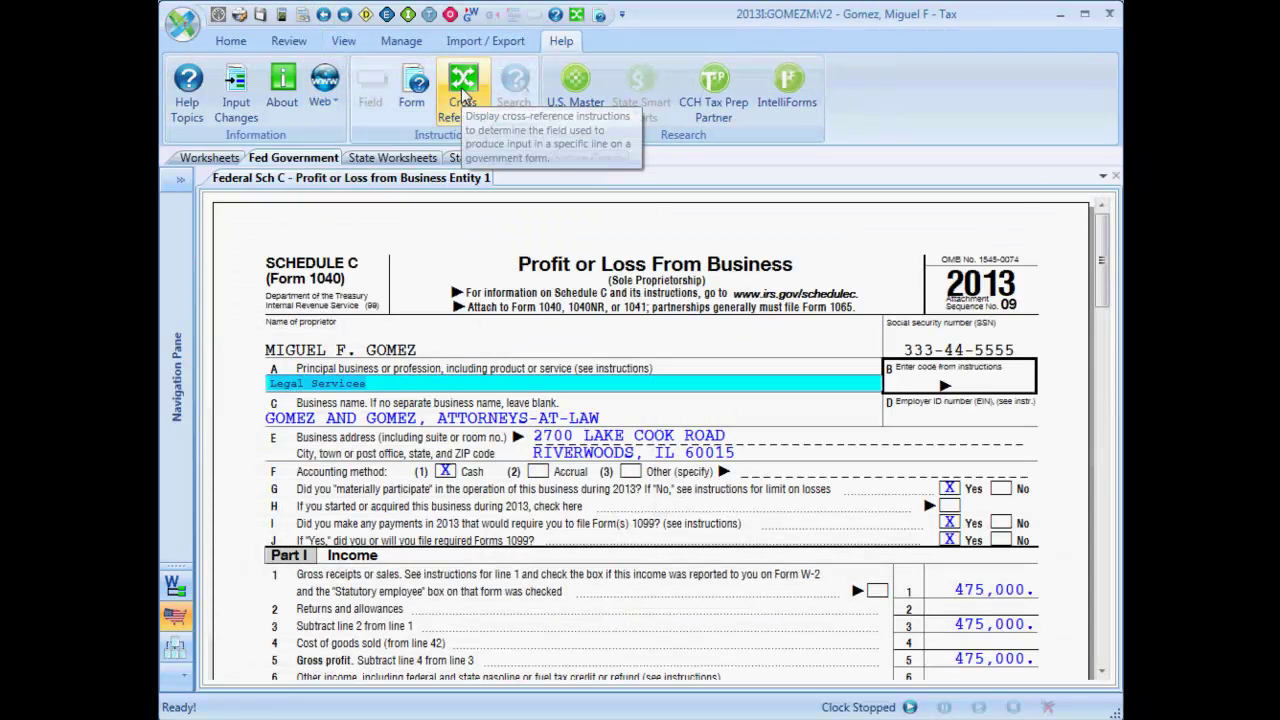
pyautogui.click(461, 92)
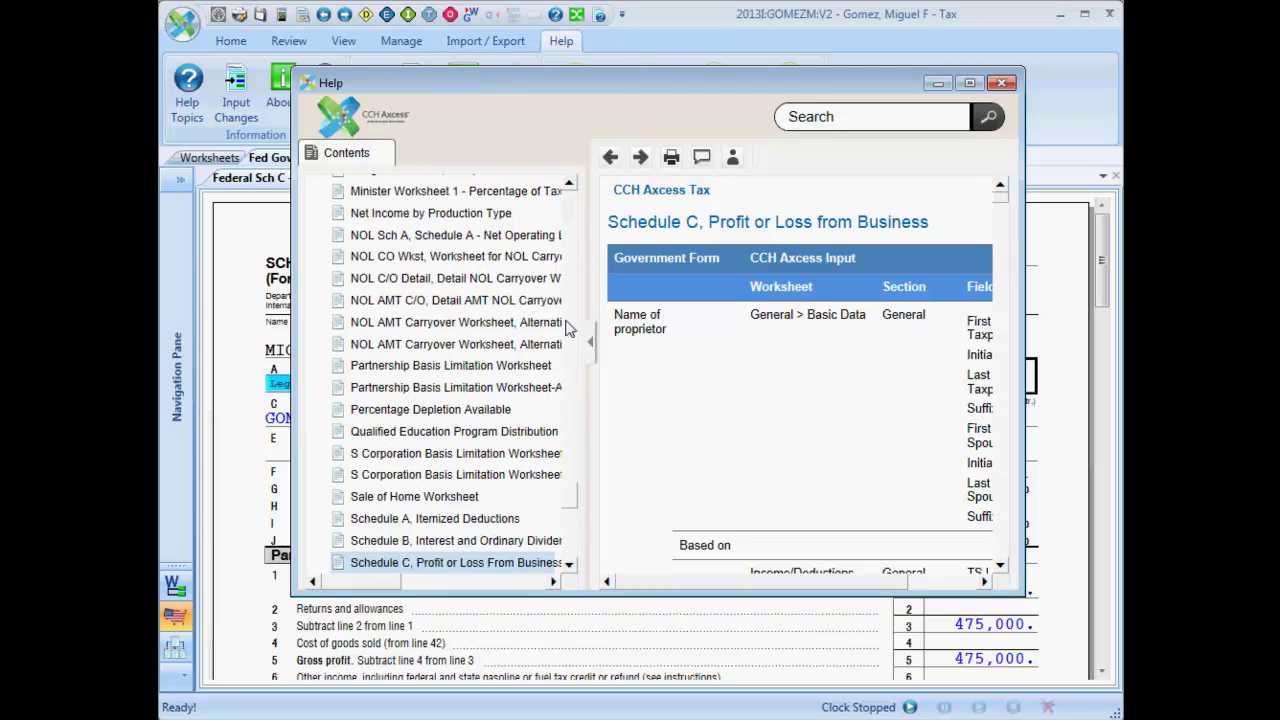
pyautogui.click(591, 342)
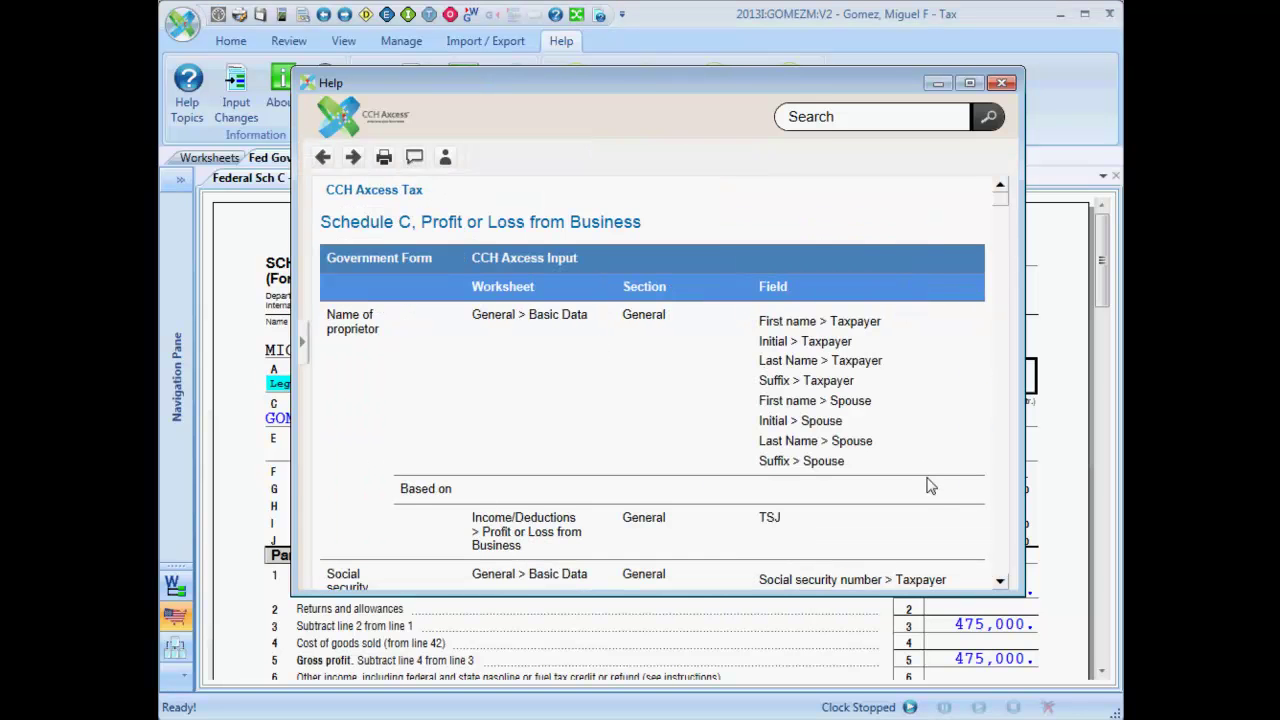
# Step: Scroll through the line-to-input cross-reference, back to the top, and close it
pyautogui.click(1000, 581)
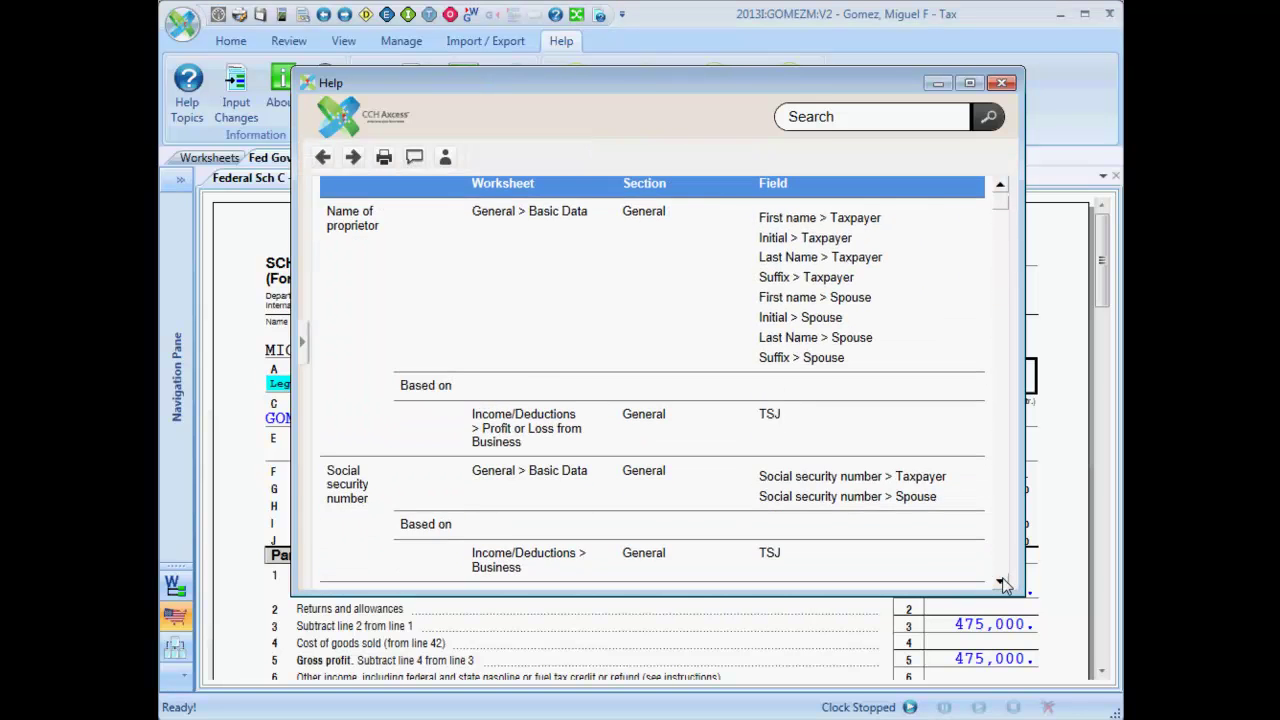
pyautogui.click(1000, 581)
pyautogui.click(1000, 581)
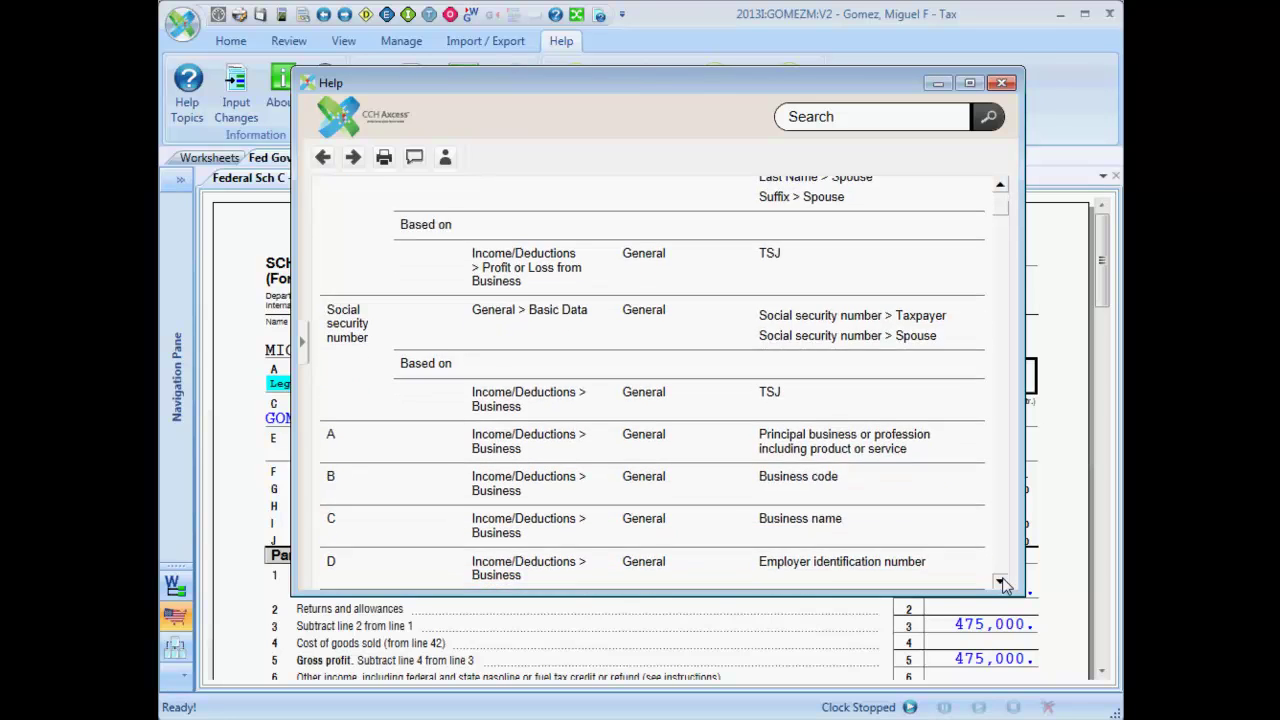
pyautogui.click(1000, 581)
pyautogui.click(1000, 581)
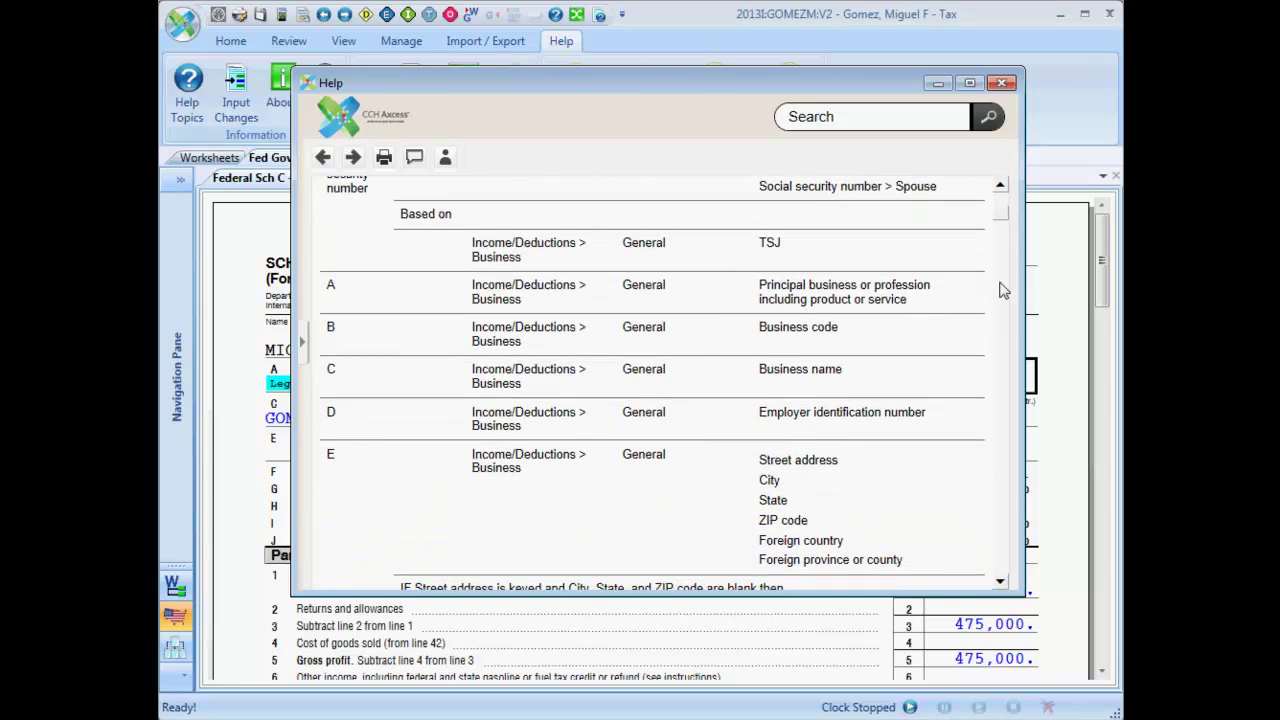
pyautogui.moveTo(1004, 218); pyautogui.dragTo(1004, 198)
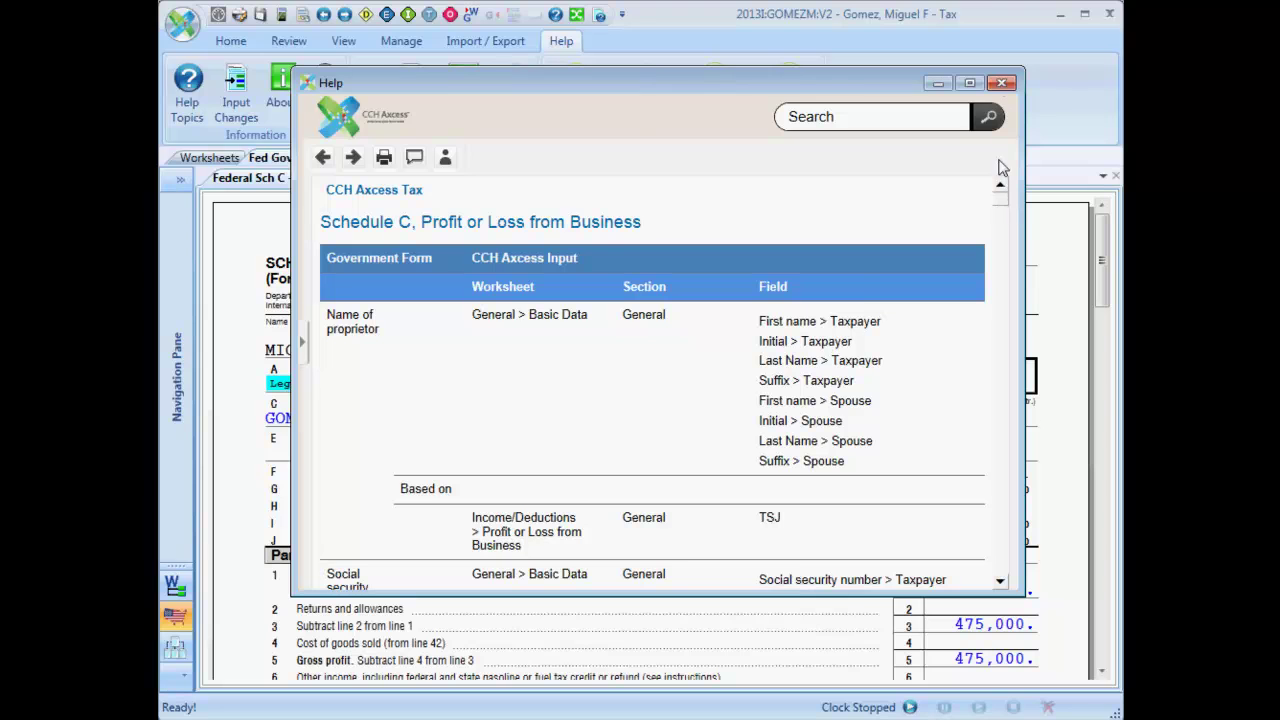
pyautogui.click(1001, 83)
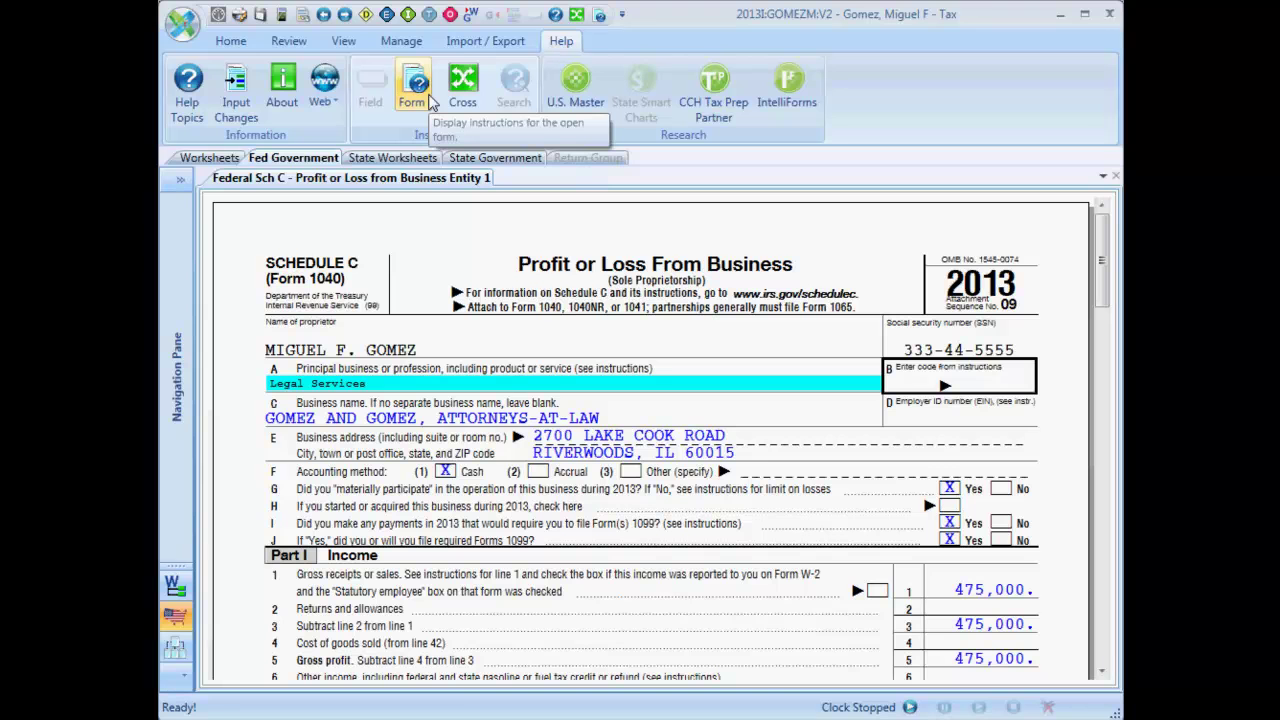
pyautogui.click(428, 96)
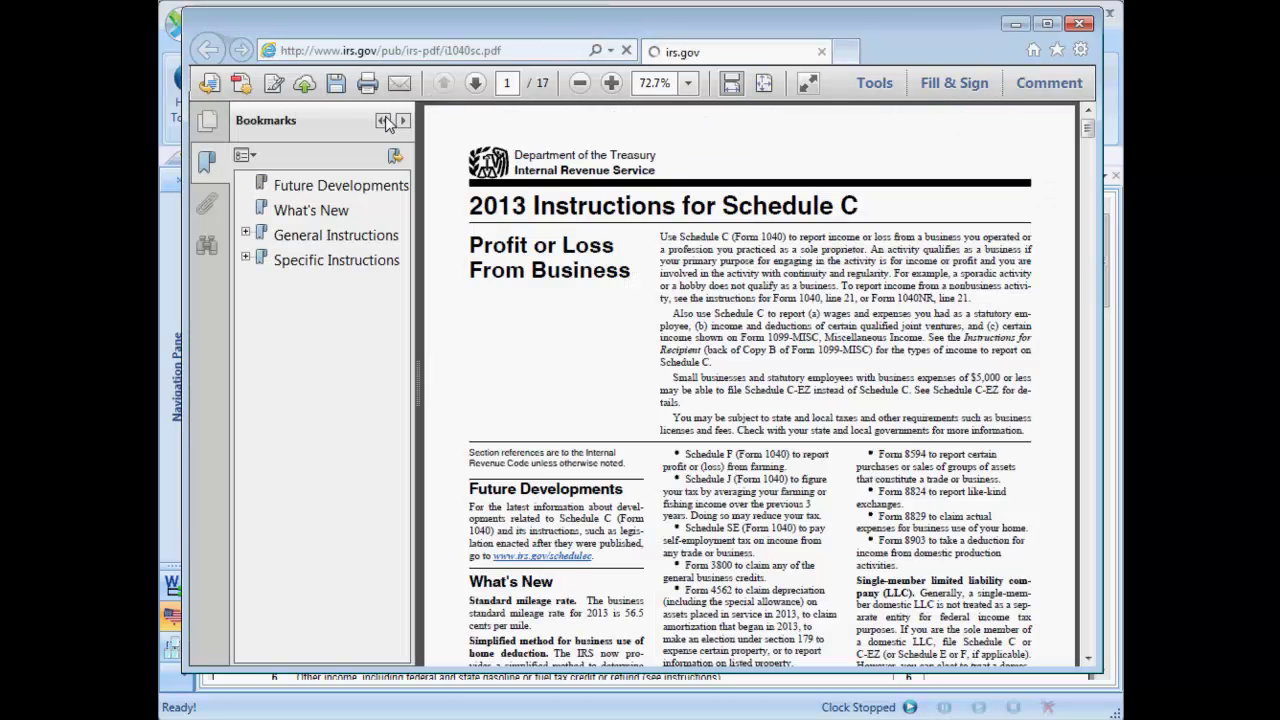
pyautogui.click(403, 120)
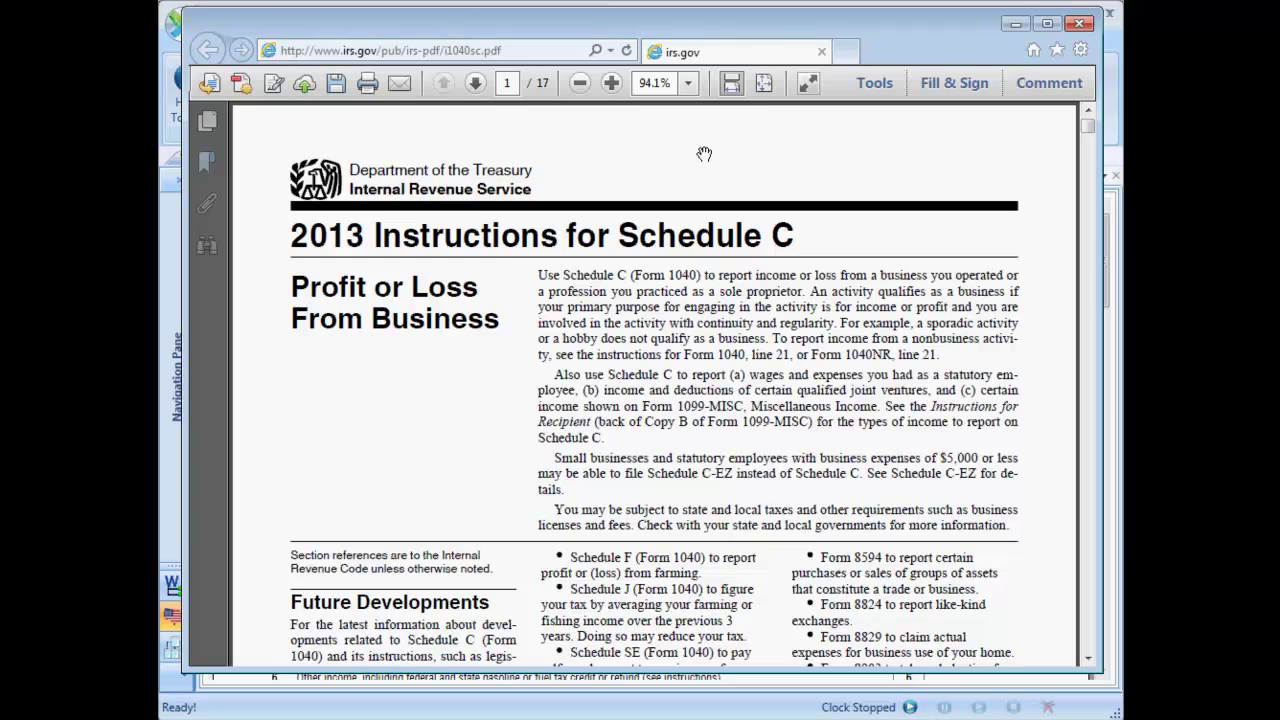
pyautogui.hotkey('alt', 'F4')
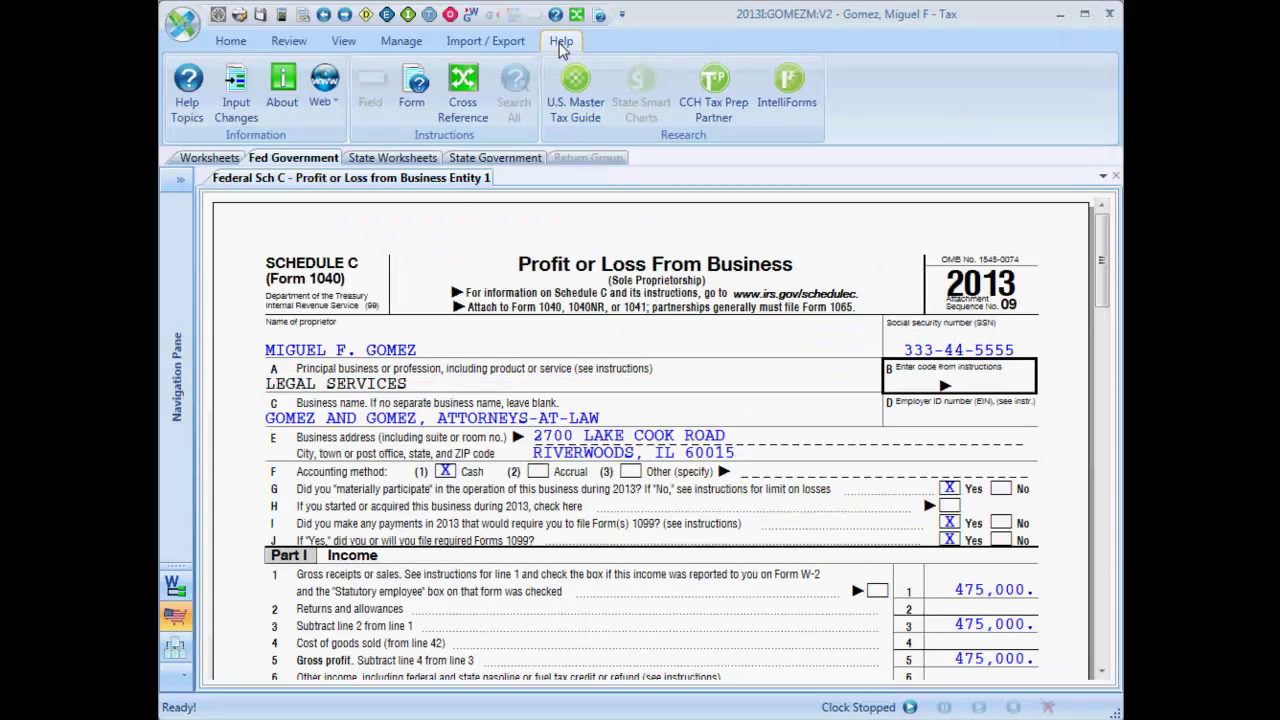
# Step: Go from Schedule C line 15 to the Expenses: Insurance (other than health) input
pyautogui.click(231, 42)
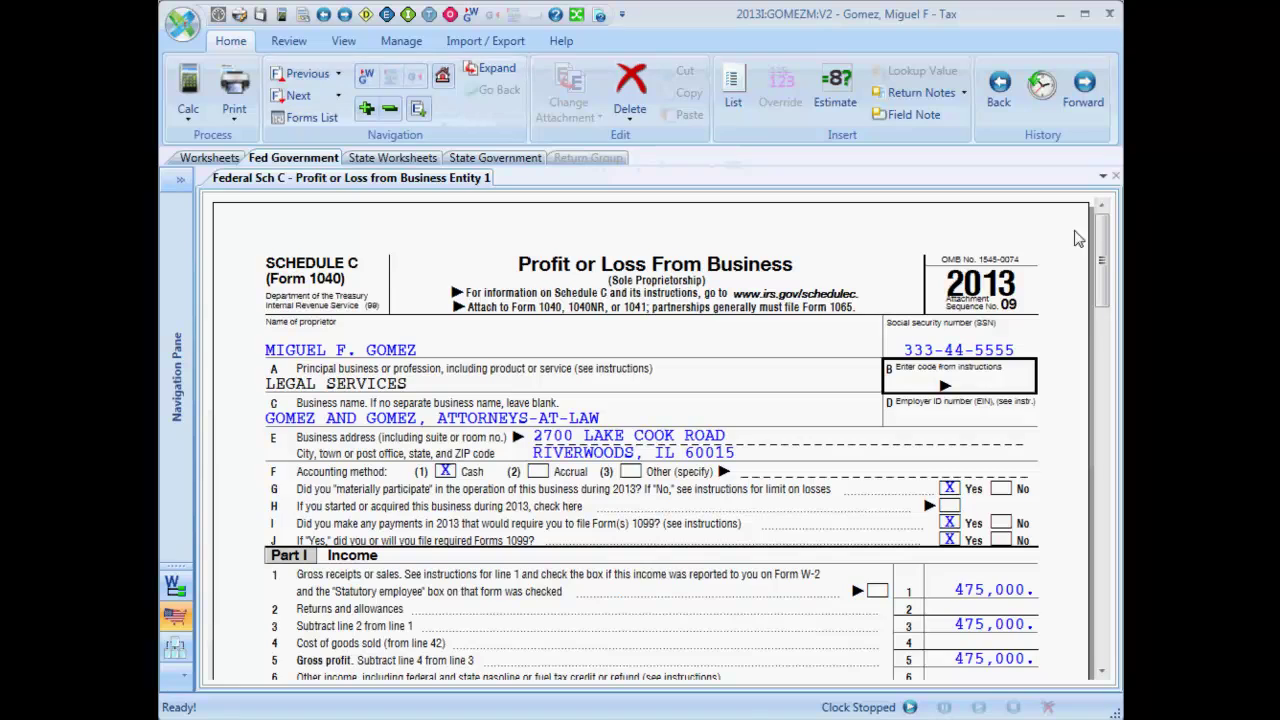
pyautogui.moveTo(1104, 244); pyautogui.dragTo(1113, 343)
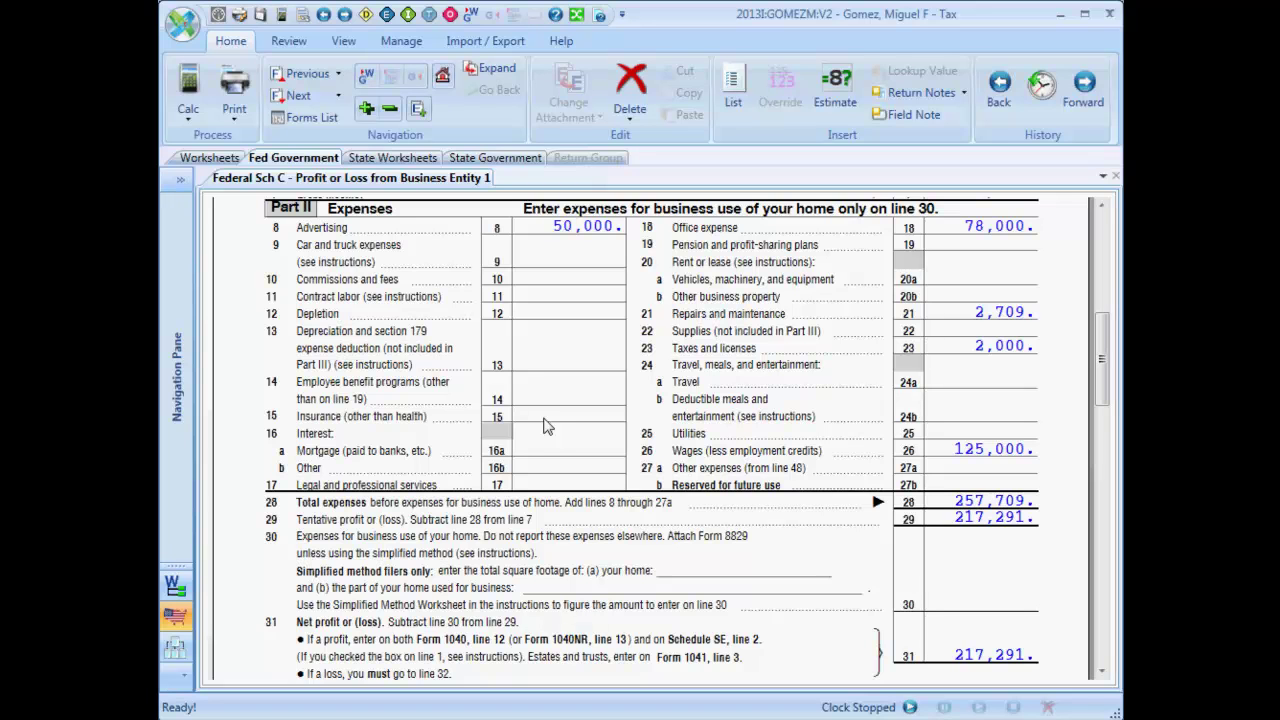
pyautogui.click(546, 420)
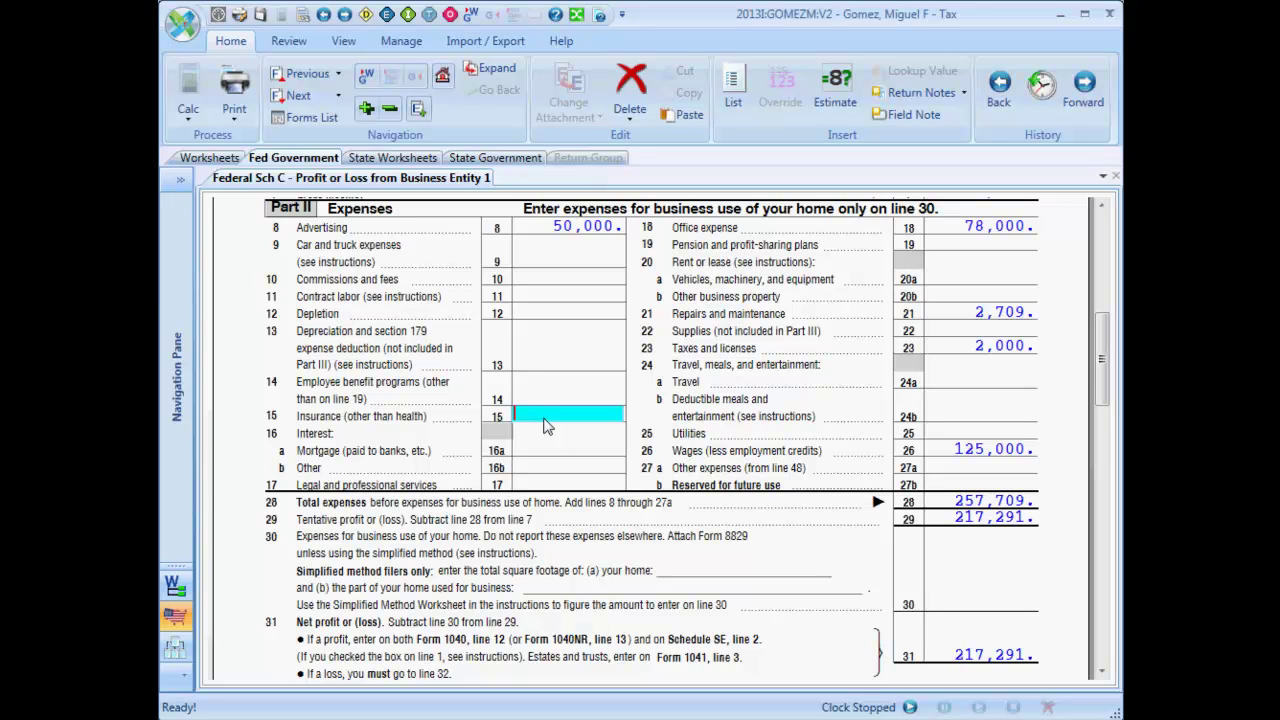
pyautogui.click(368, 78)
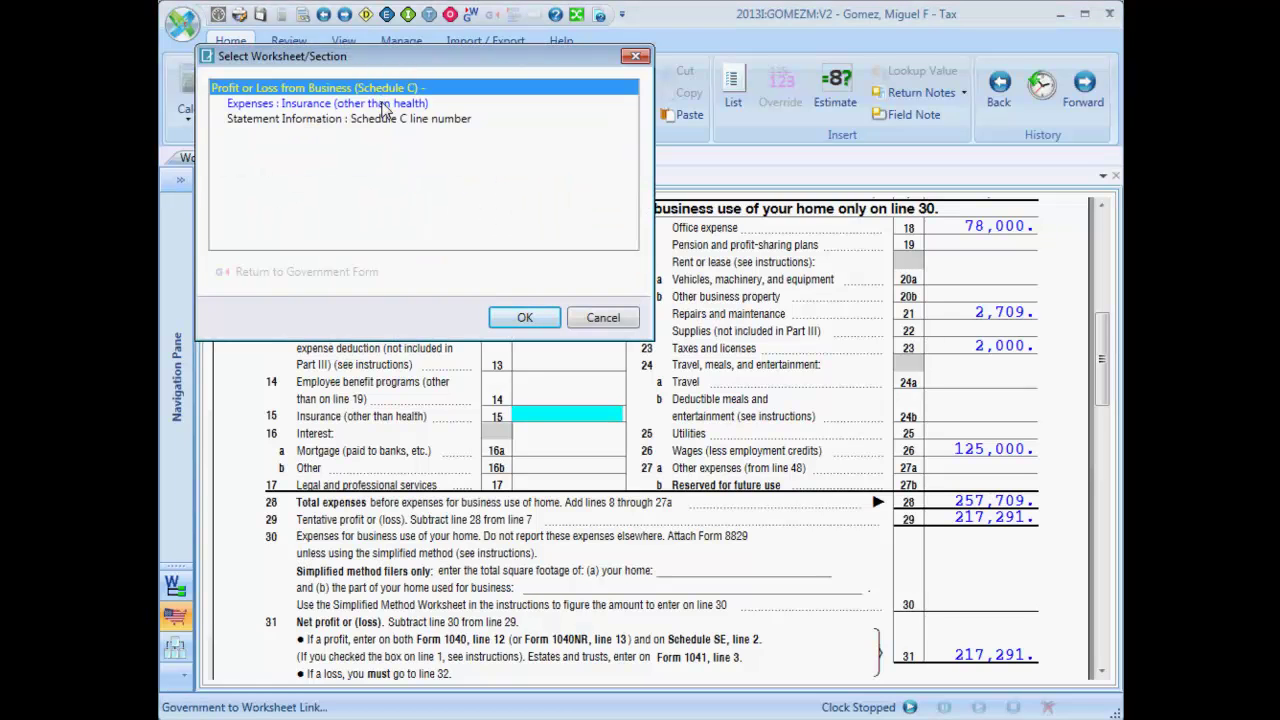
pyautogui.click(383, 106)
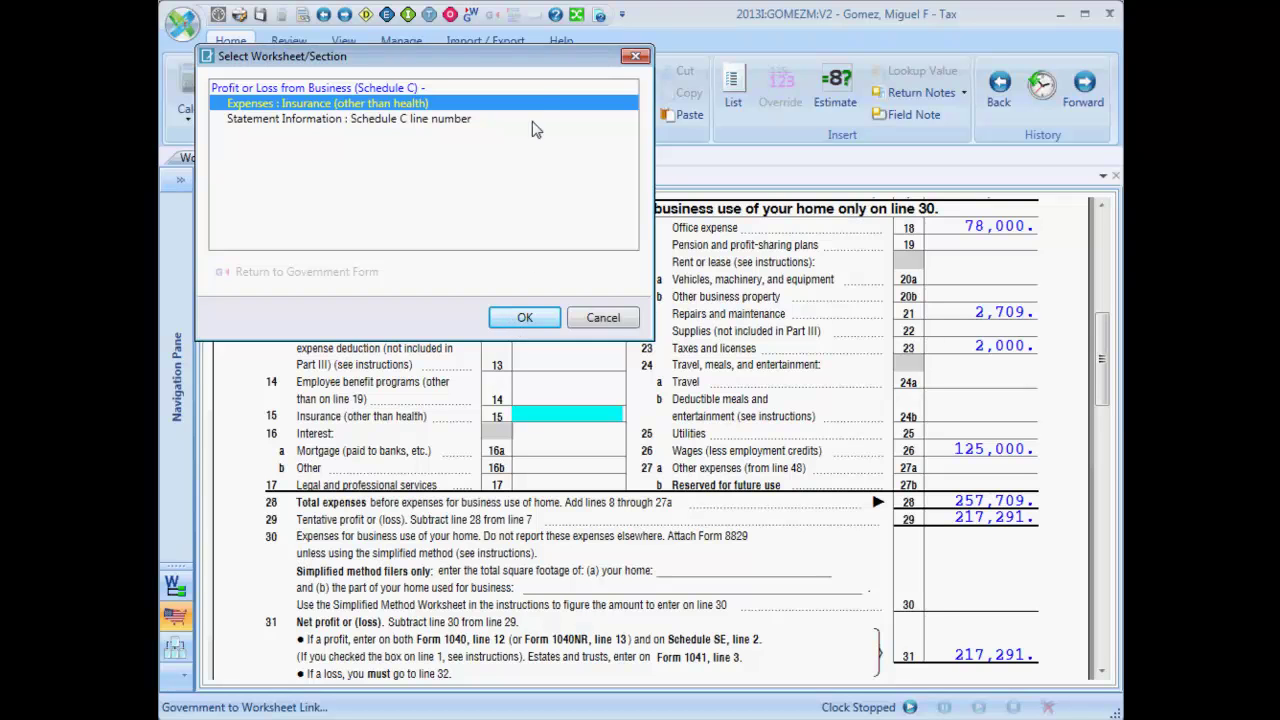
pyautogui.moveTo(527, 52); pyautogui.dragTo(716, 165)
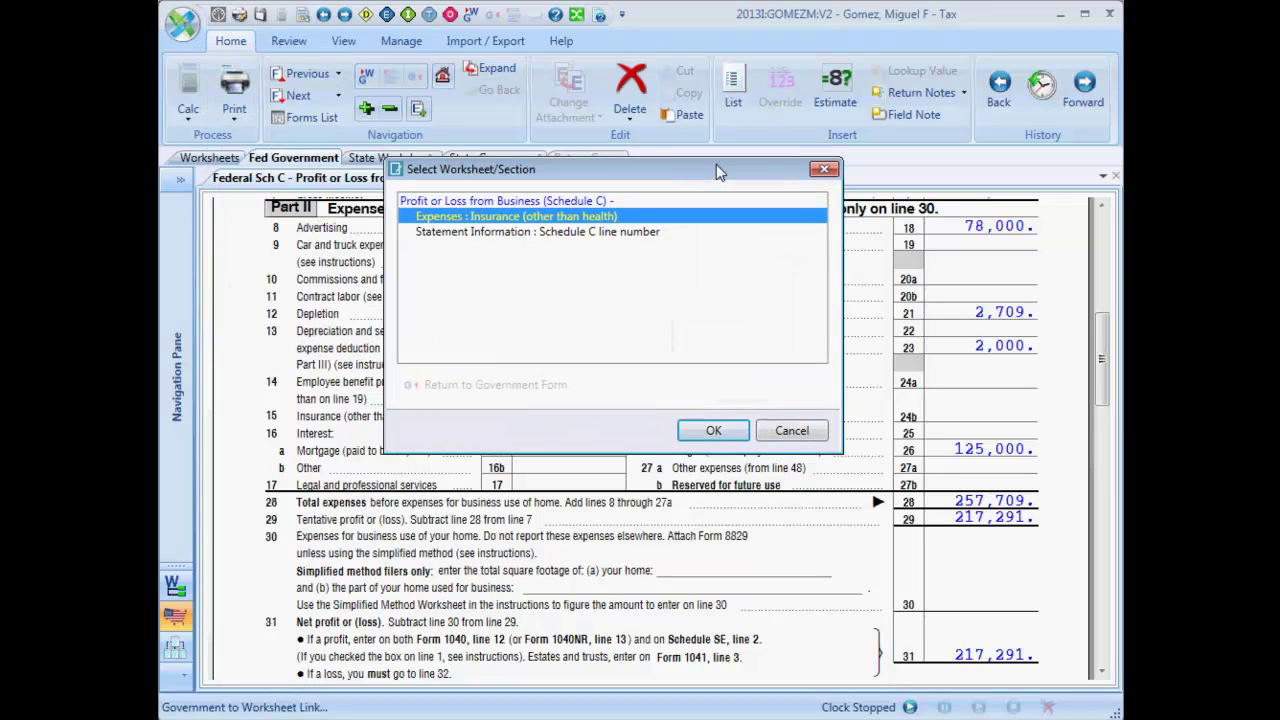
pyautogui.click(713, 432)
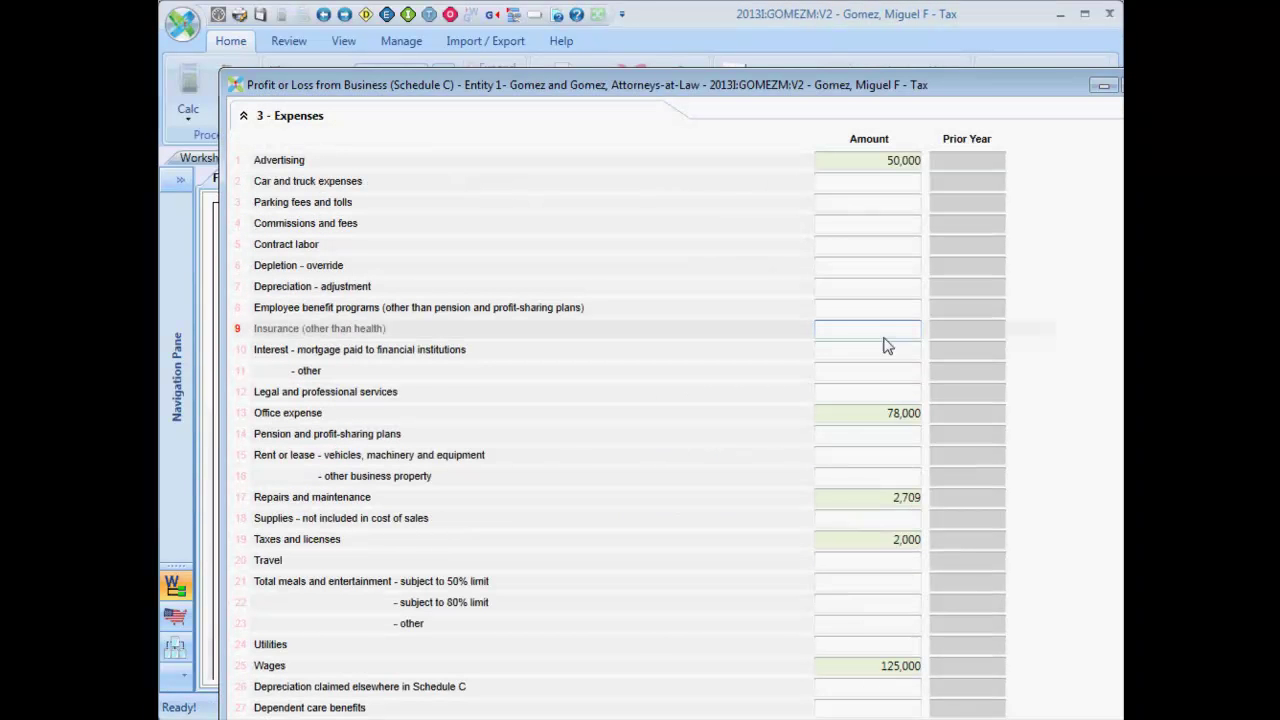
# Step: Enter 78,925 as the insurance expense and recalculate the return
pyautogui.write('789')
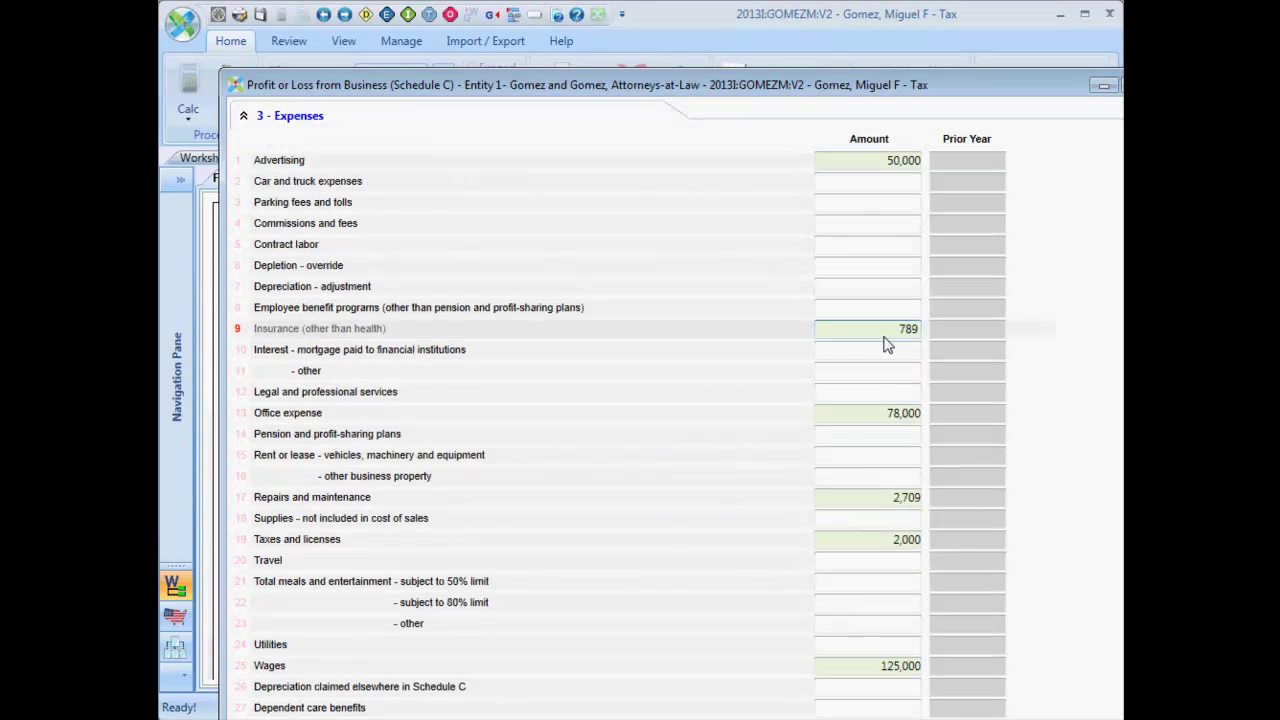
pyautogui.write('25')
pyautogui.press('Return')
pyautogui.click(283, 14)
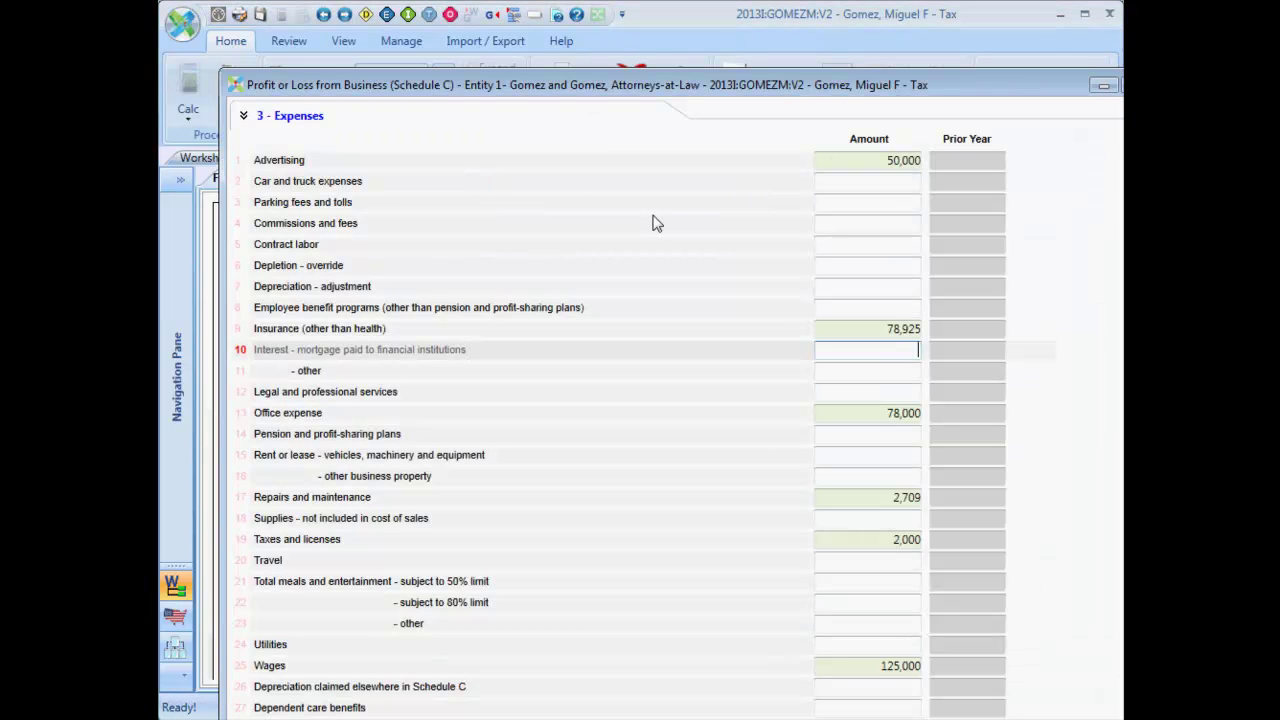
# Step: Return from the 78,925 amount to Schedule C line 15 on the government form
pyautogui.click(875, 336)
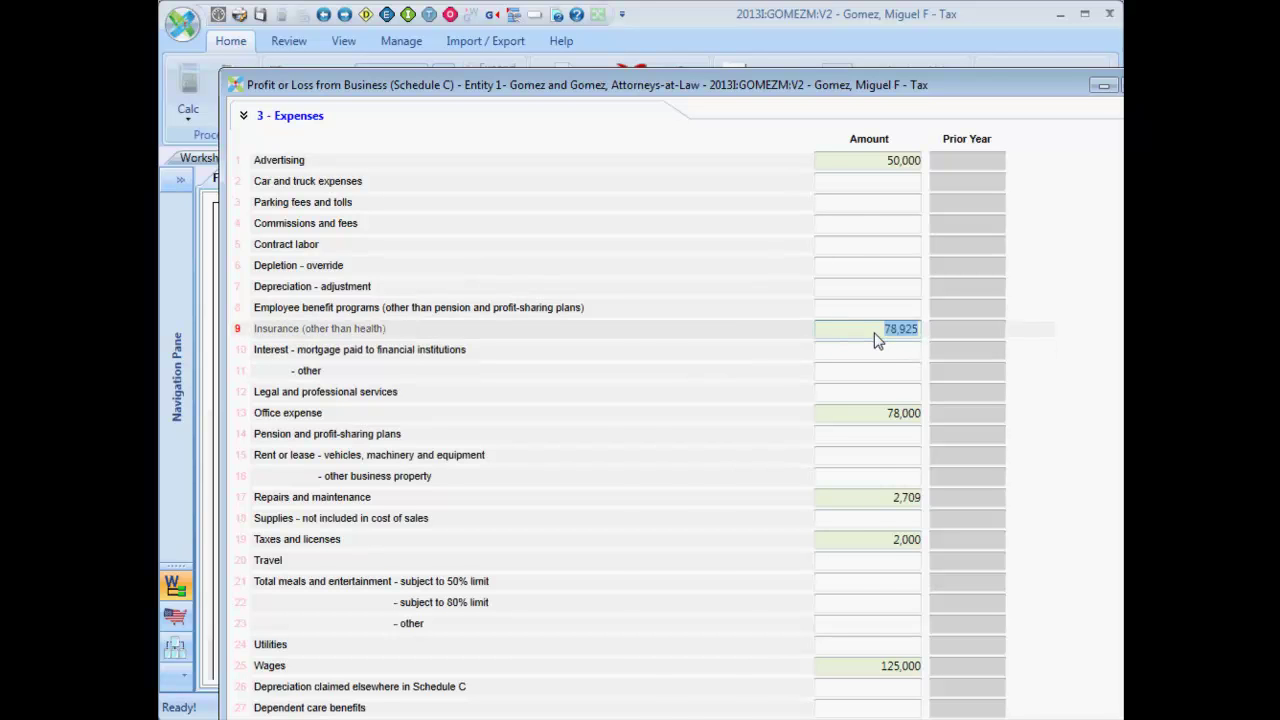
pyautogui.rightClick(875, 338)
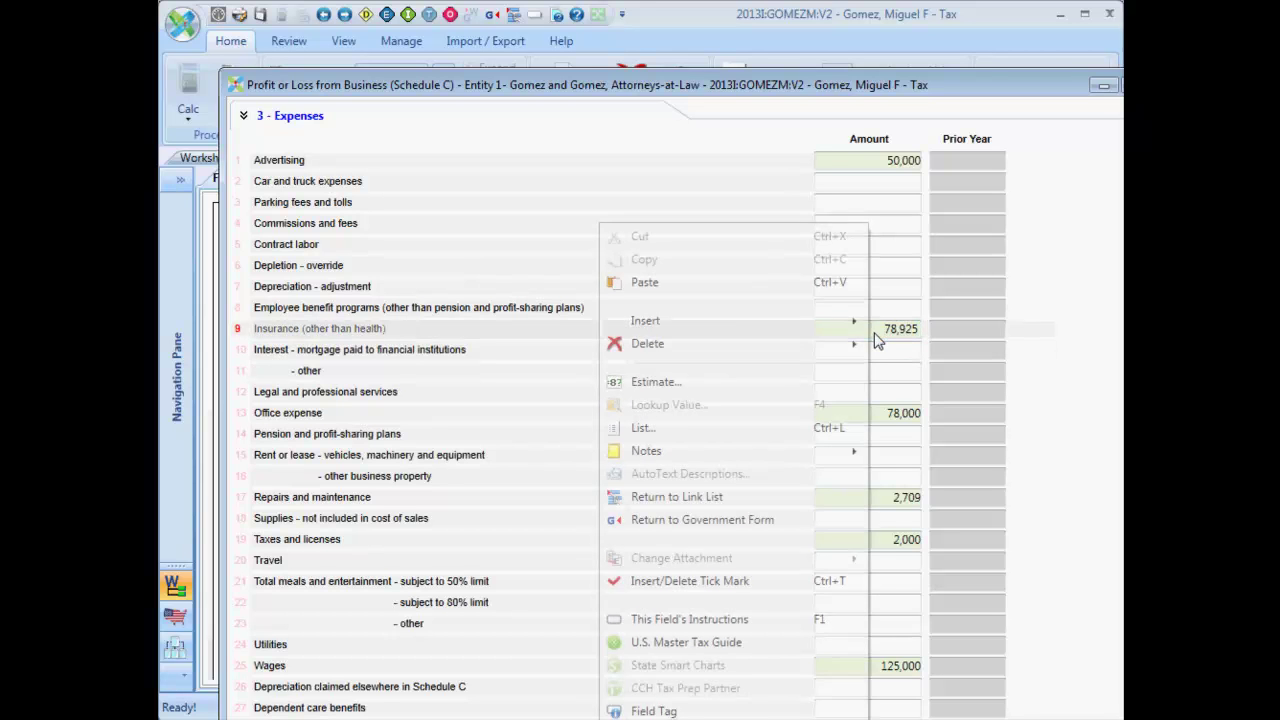
pyautogui.click(700, 520)
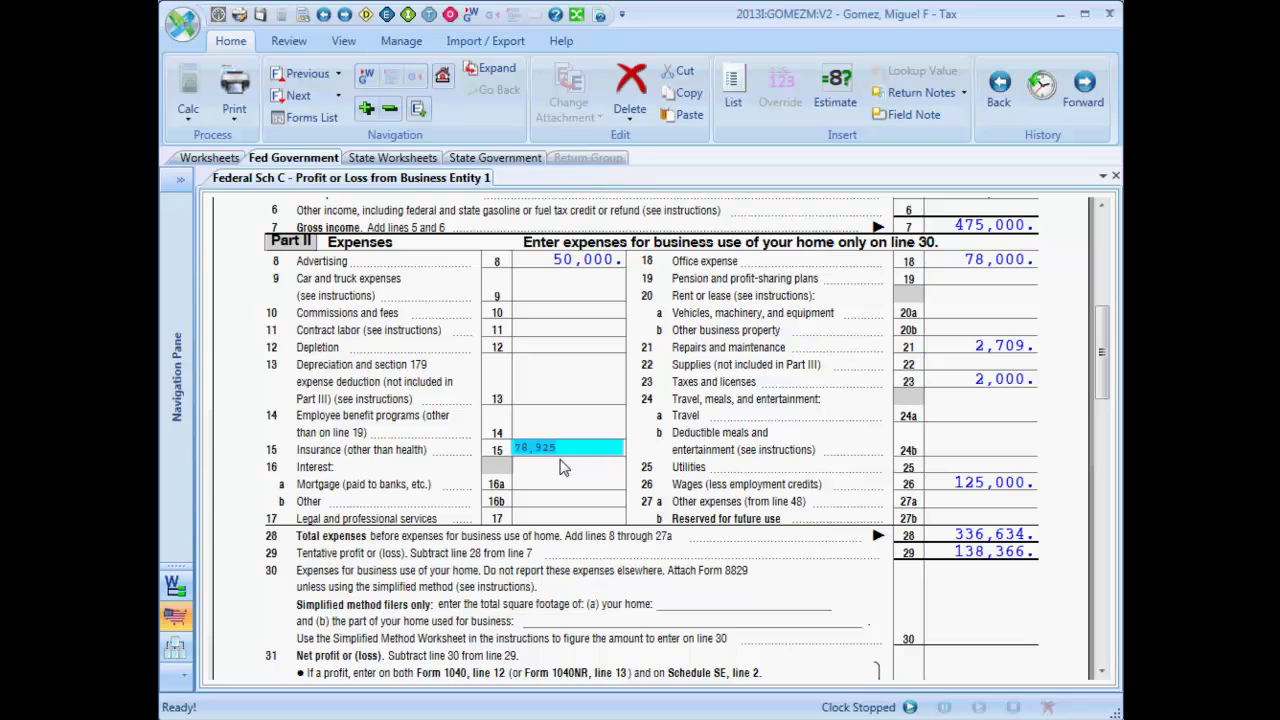
pyautogui.scroll(5, 520, 350)
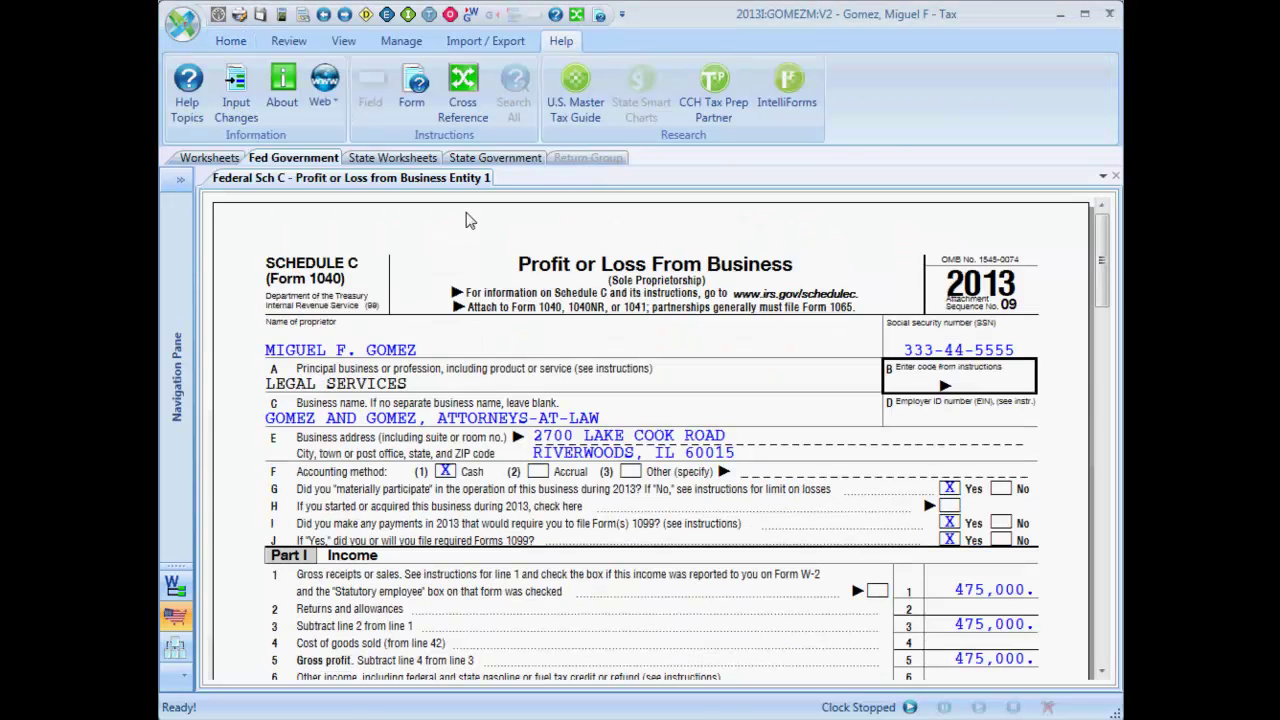